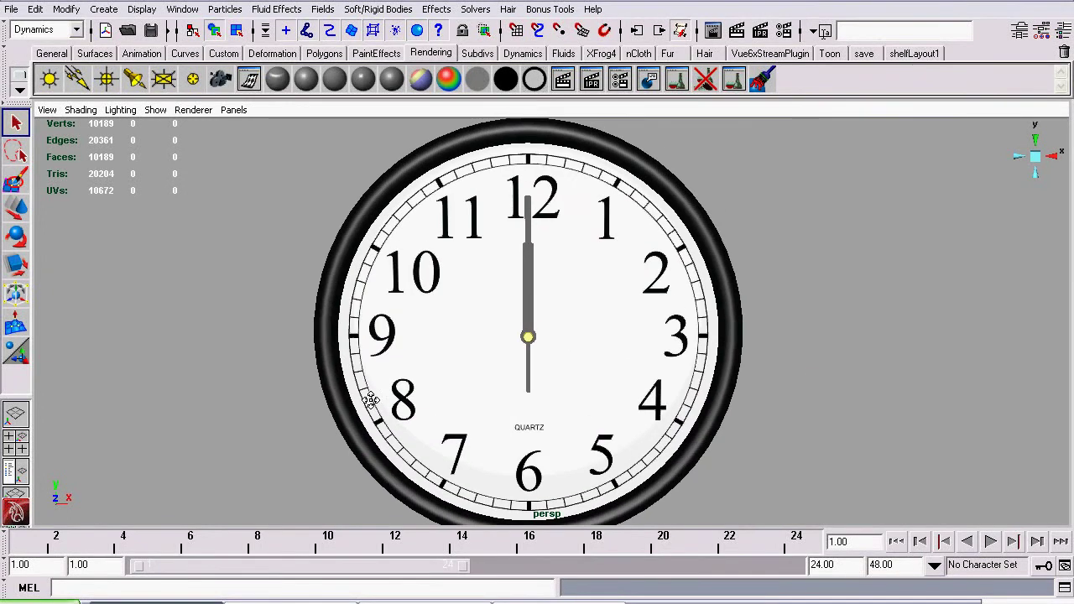
Hide the glass cover in front of the clock face.
alt+right_drag(787, 388, 719, 373)
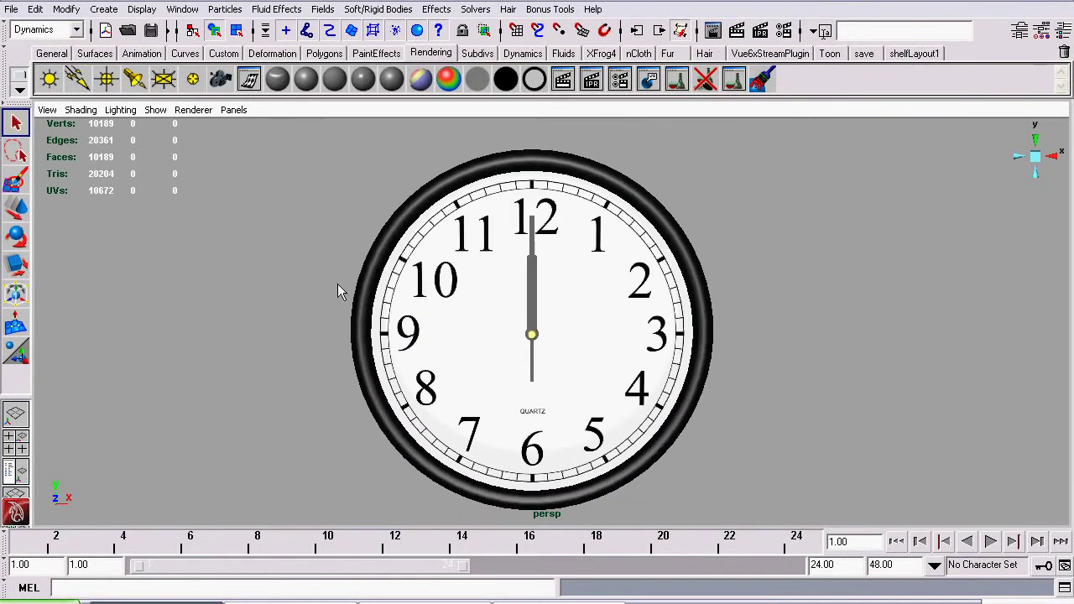
alt+right_drag(338, 284, 349, 292)
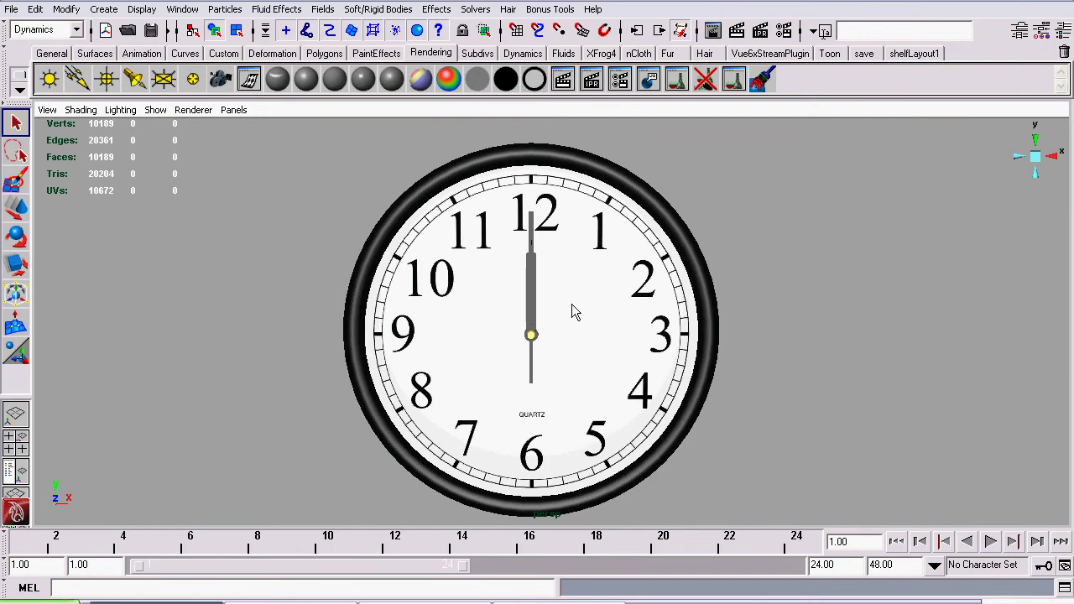
alt+drag(424, 445, 358, 333)
alt+drag(482, 324, 720, 336)
click(623, 312)
alt+drag(383, 263, 480, 247)
click(145, 10)
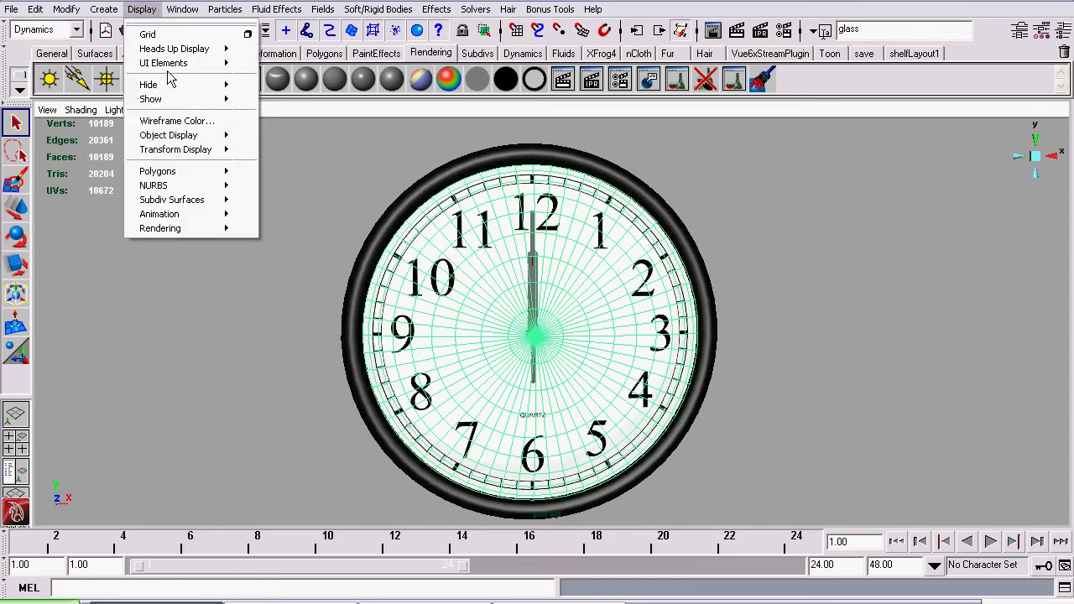
mouse_move(173, 82)
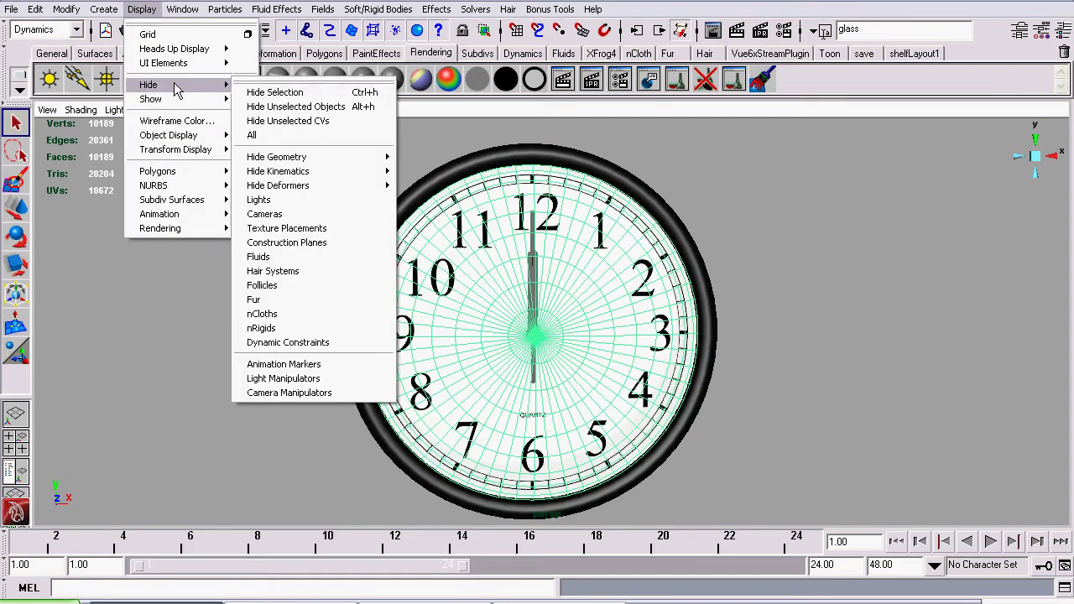
click(286, 94)
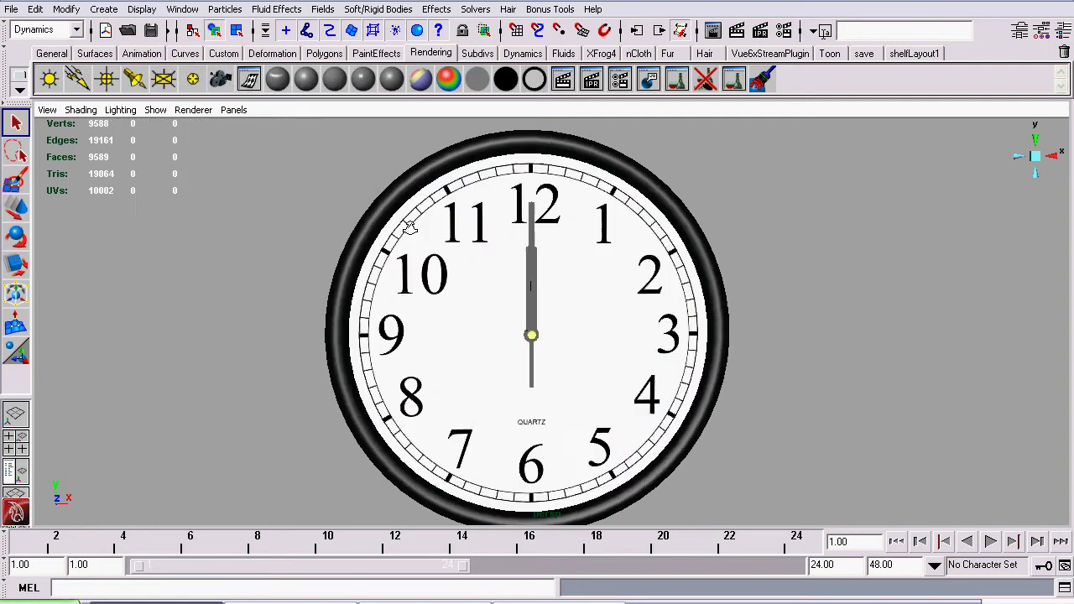
Try rotating the second hand slightly counterclockwise from the 12 position.
alt+drag(261, 211, 265, 252)
alt+right_drag(264, 252, 564, 304)
alt+drag(564, 304, 859, 336)
scroll(721, 298, down, 10)
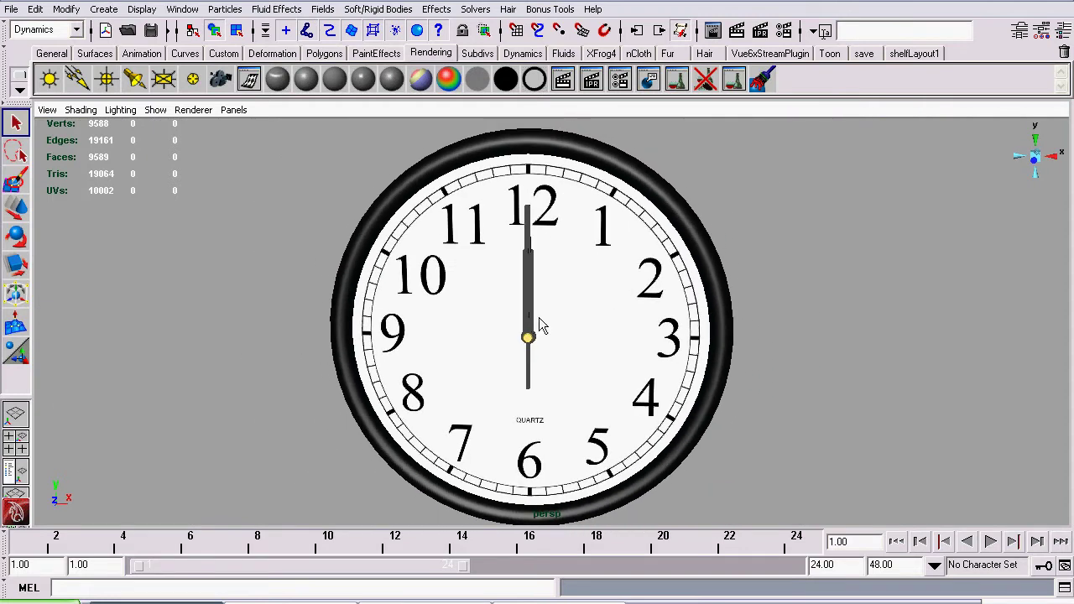
scroll(453, 313, up, 3)
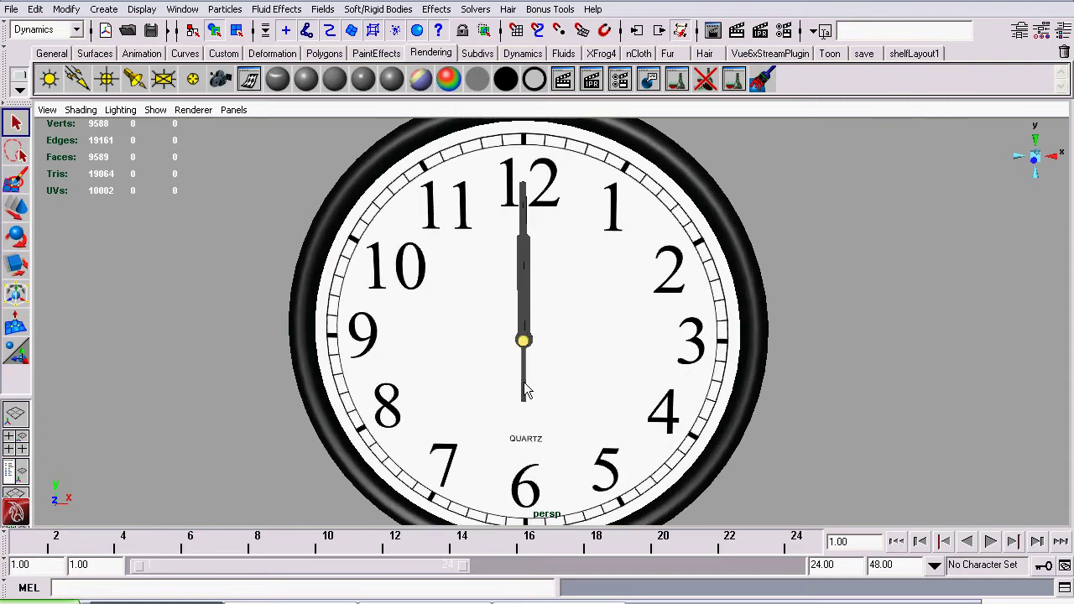
click(524, 378)
click(17, 238)
drag(484, 232, 419, 160)
Try rotating the minute hand slightly clockwise past the 12 position.
alt+middle_drag(466, 318, 448, 383)
scroll(422, 415, up, 3)
click(496, 223)
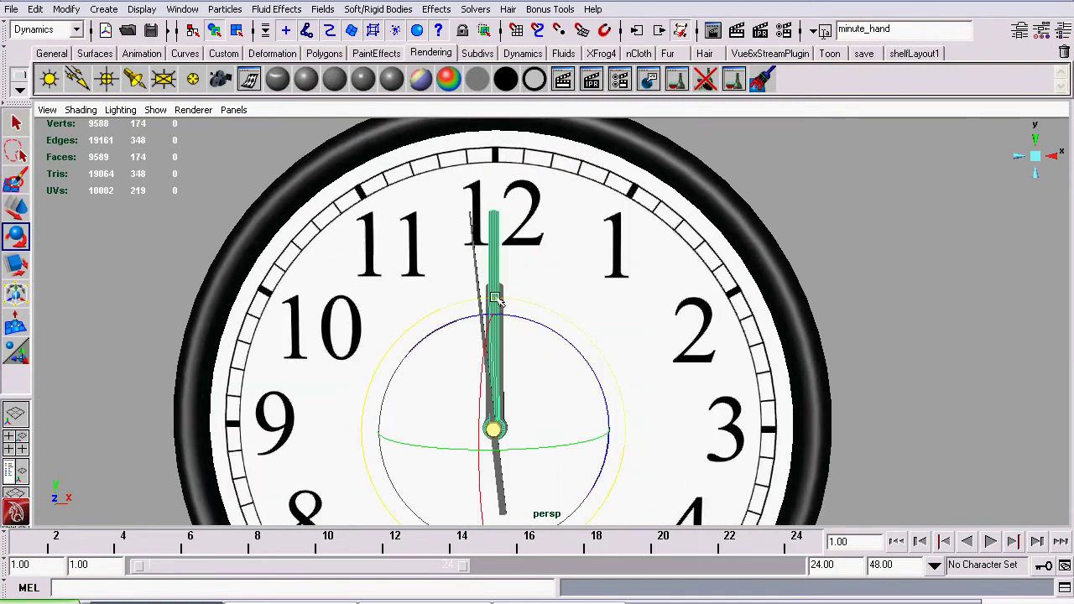
drag(510, 314, 527, 320)
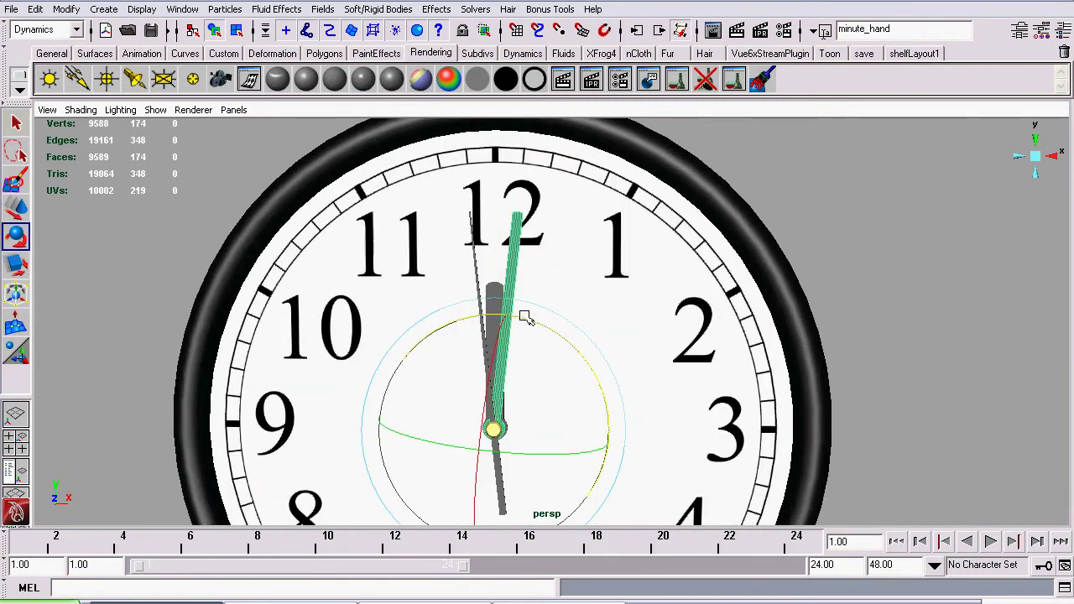
alt+drag(449, 219, 550, 232)
alt+right_drag(761, 300, 543, 309)
alt+drag(848, 323, 798, 220)
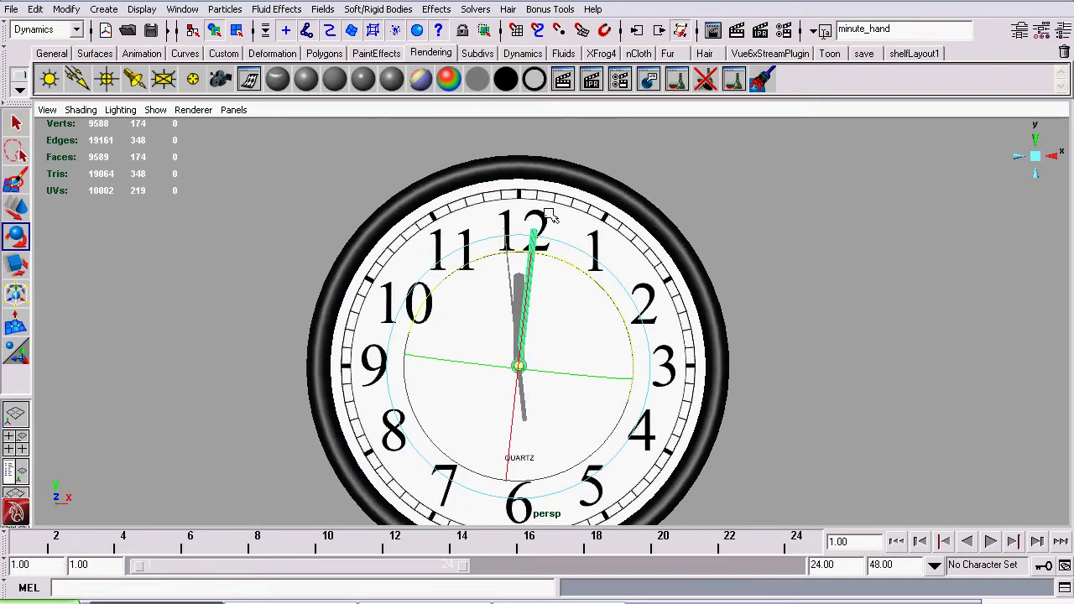
Rotate the minute hand counterclockwise to just before the 12 position and deselect it.
scroll(439, 214, up, 4)
scroll(468, 253, up, 2)
scroll(465, 243, down, 2)
click(465, 217)
scroll(464, 217, down, 4)
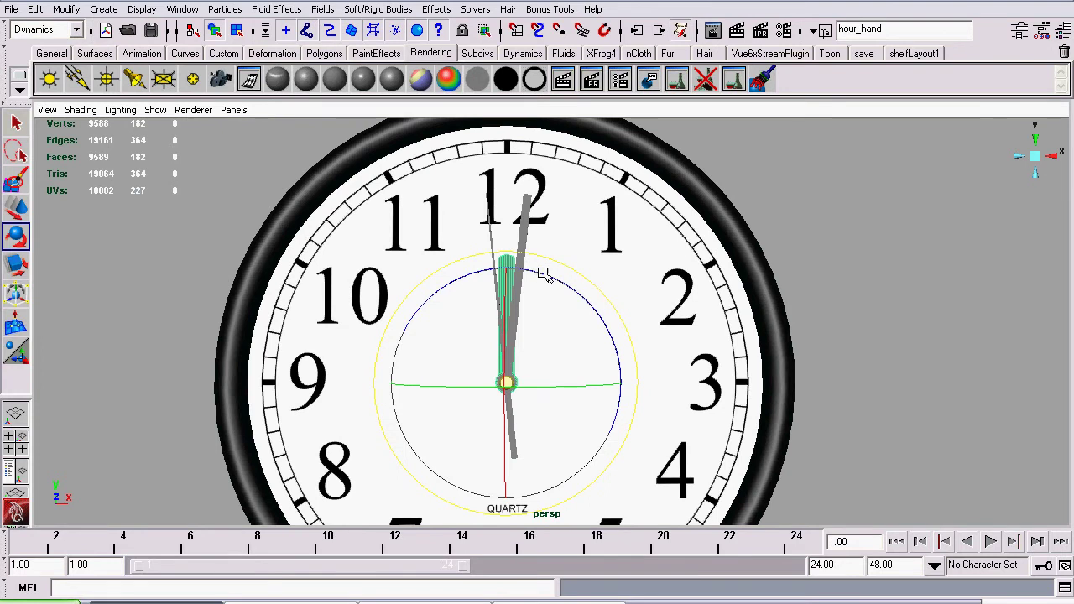
click(544, 279)
click(530, 204)
scroll(530, 203, down, 3)
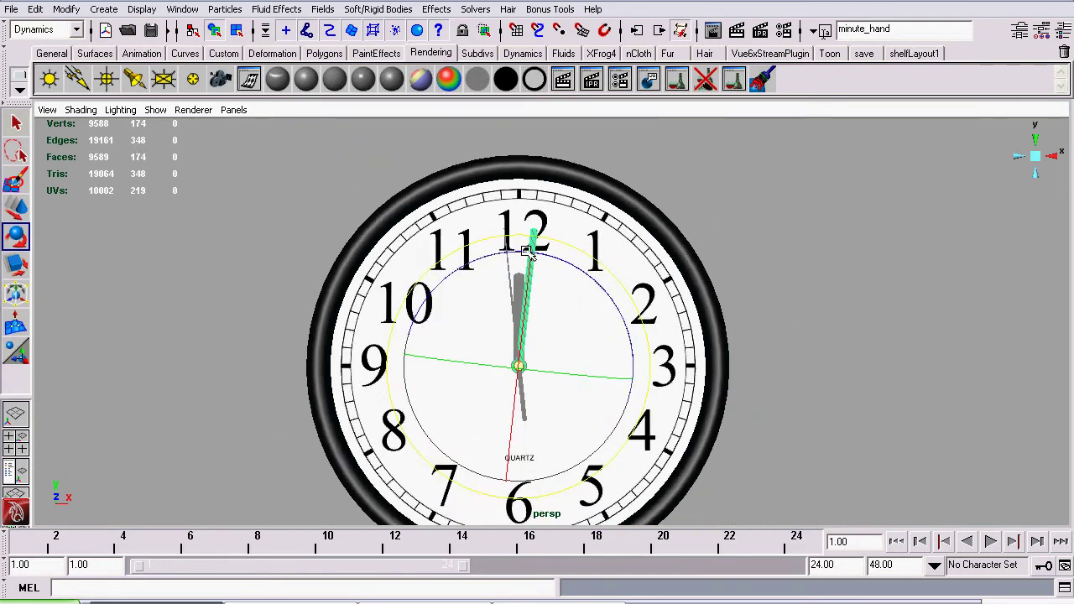
drag(562, 260, 561, 194)
click(294, 197)
Try rotating the hour hand clockwise to point at 1.
scroll(311, 198, up, 5)
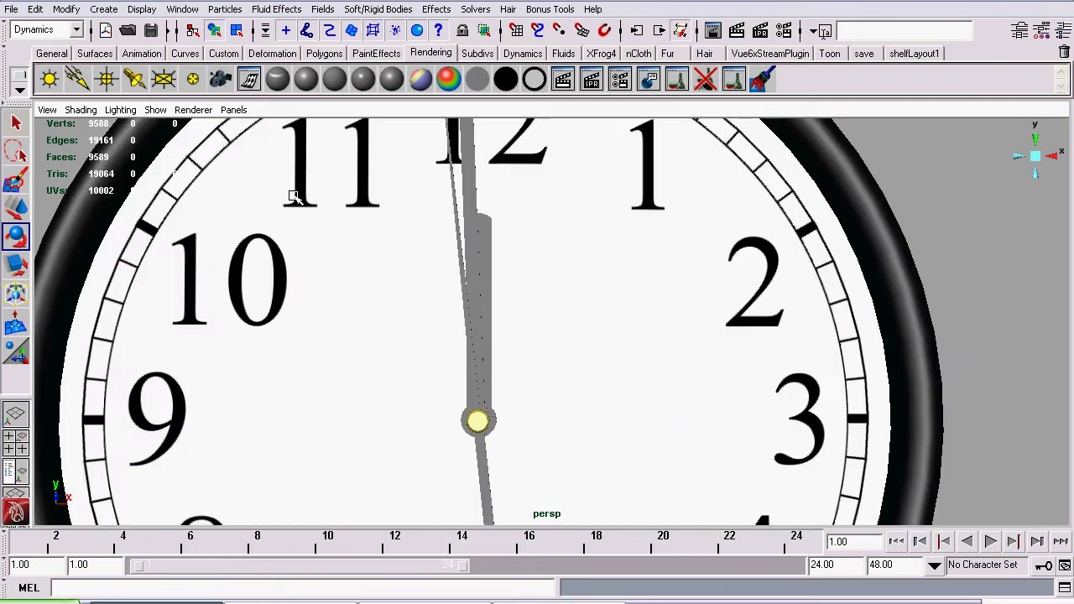
scroll(485, 262, down, 2)
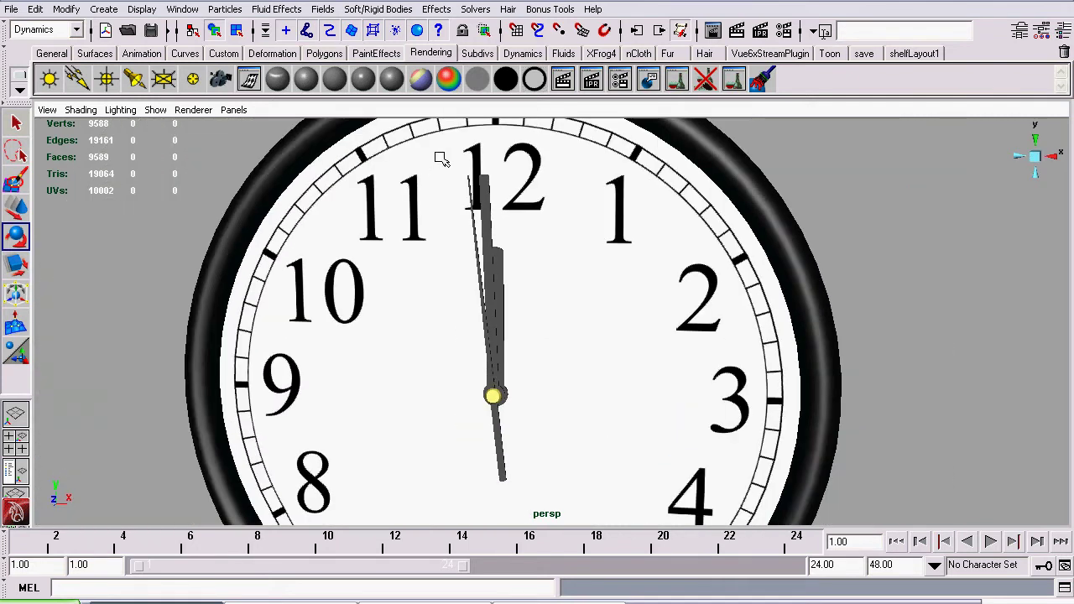
scroll(495, 256, up, 3)
click(480, 220)
alt+drag(470, 216, 556, 336)
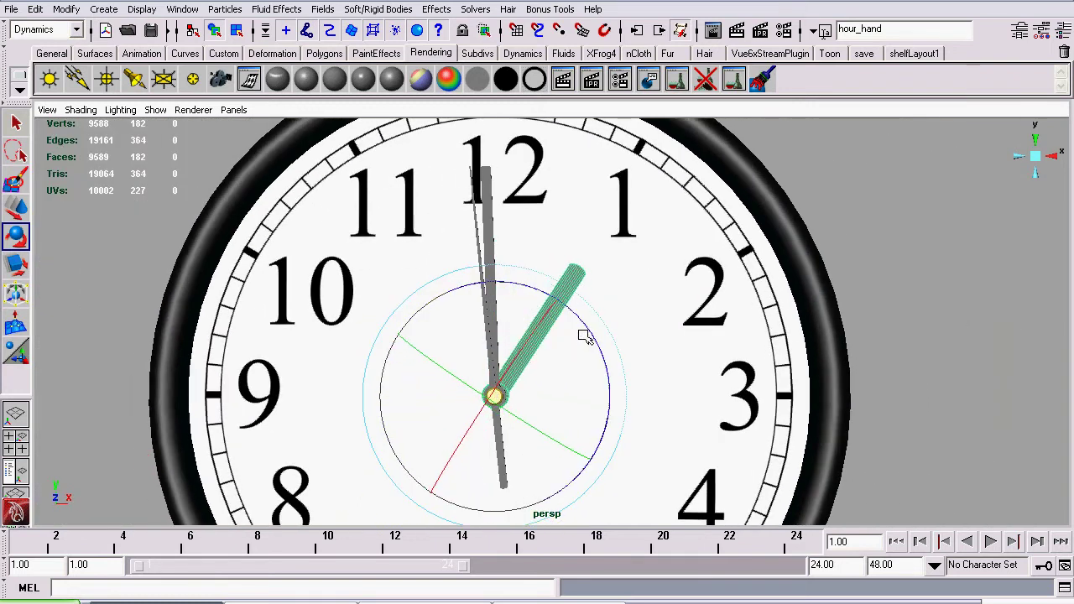
alt+right_drag(824, 197, 763, 209)
alt+drag(846, 279, 801, 250)
Undo the trial rotations of the clock hands and return to the Select tool with nothing selected.
key(ctrl+z)
key(ctrl+z)
key(ctrl+z)
key(ctrl+z)
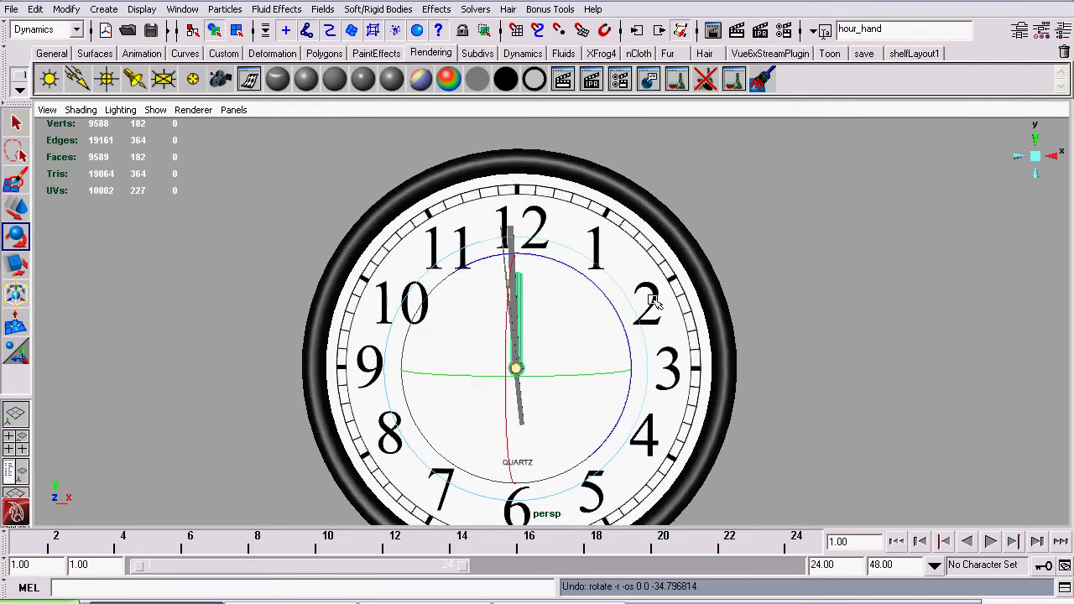
key(ctrl+z)
key(ctrl+z)
click(215, 176)
alt+right_drag(763, 408, 694, 387)
click(15, 124)
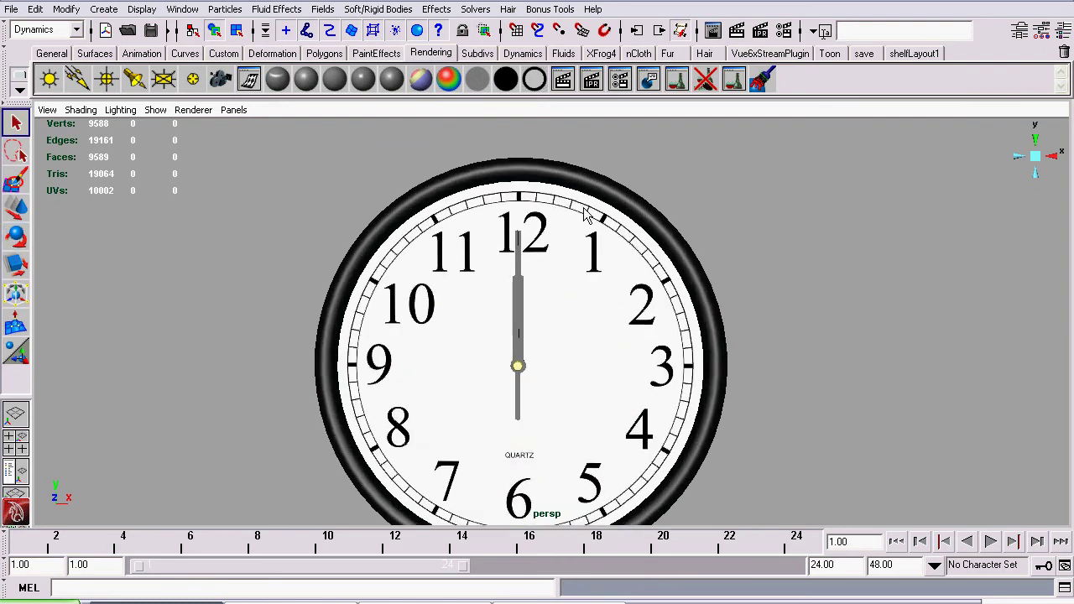
click(1020, 30)
click(422, 280)
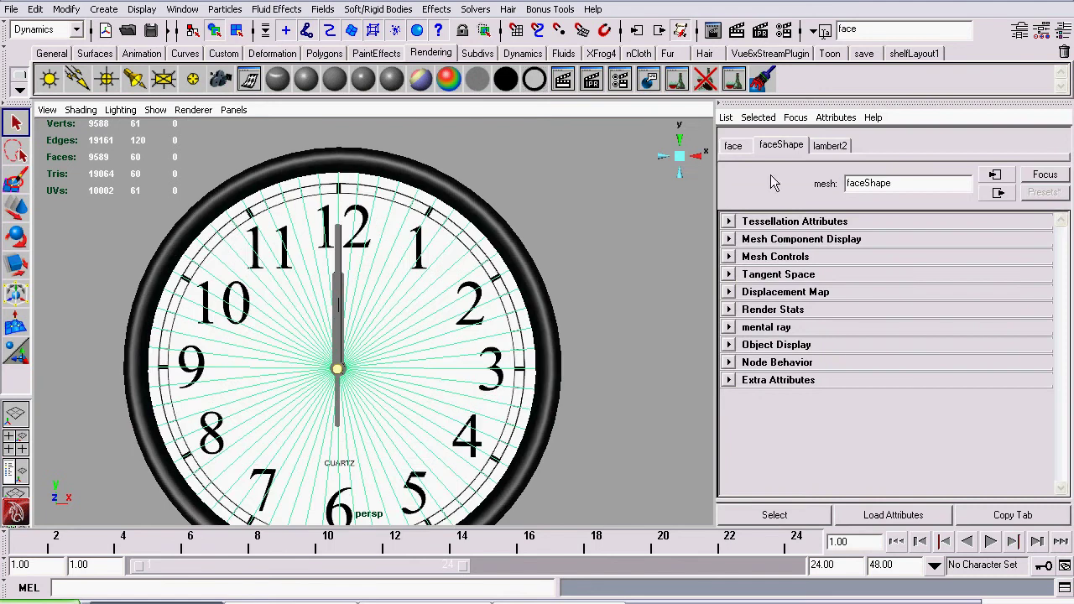
click(734, 149)
right_click(917, 256)
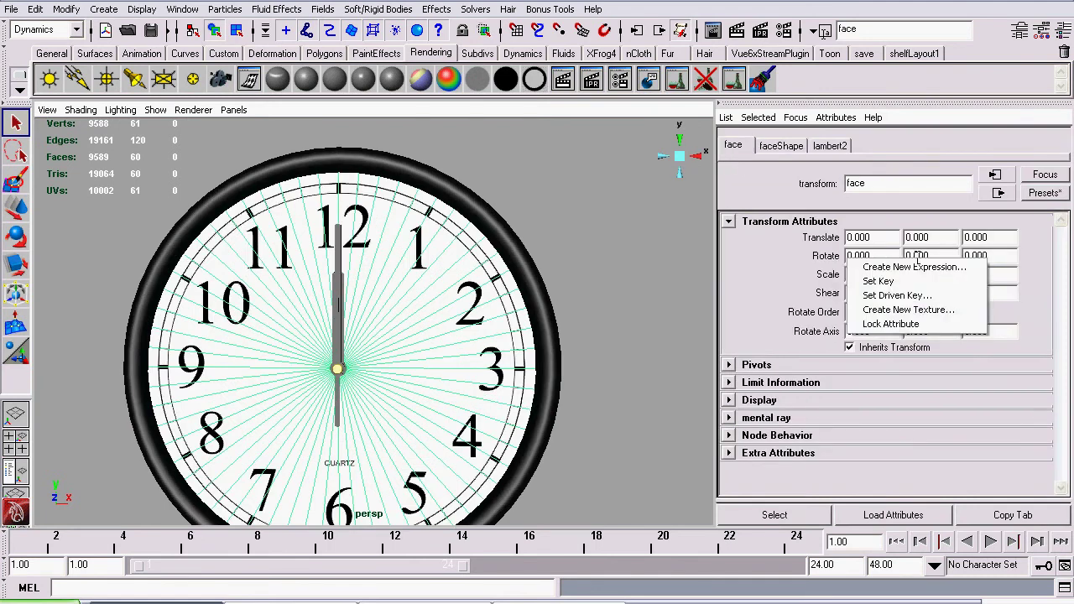
click(893, 267)
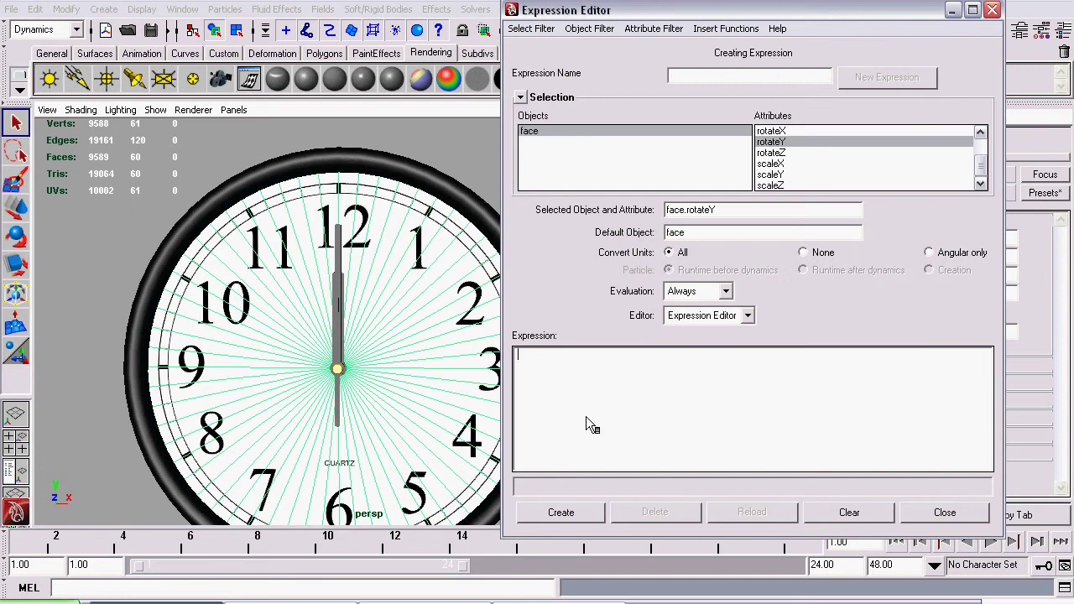
text(fac)
key(BackSpace)
key(BackSpace)
key(BackSpace)
click(923, 512)
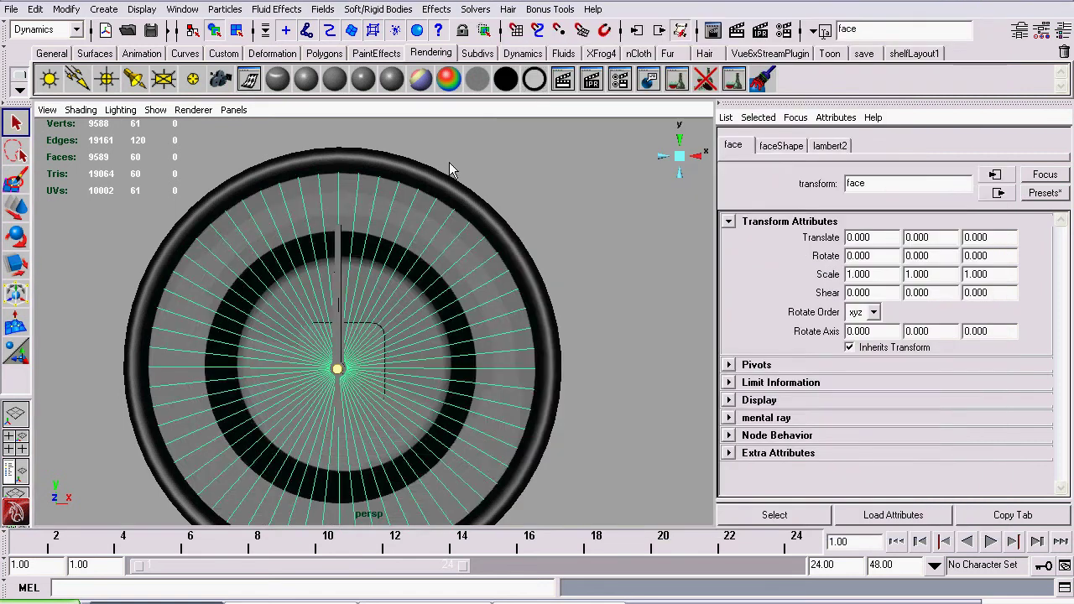
click(449, 163)
key(6)
alt+right_drag(550, 322, 489, 341)
alt+middle_drag(491, 351, 559, 257)
click(736, 104)
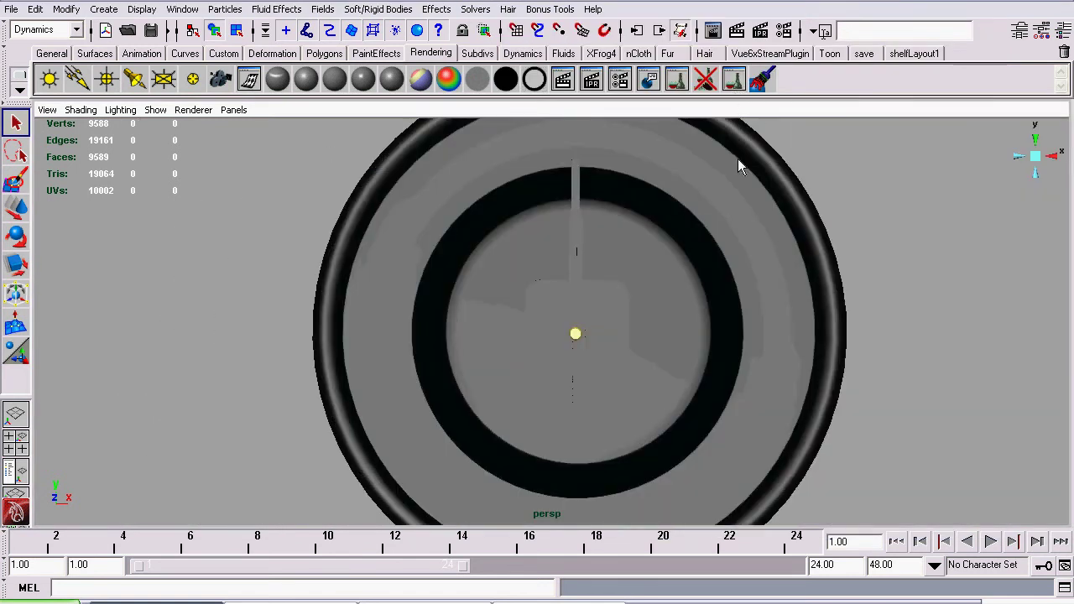
Open the Expression Editor without any object selected and filter its selection by expression name.
alt+right_drag(835, 265, 679, 287)
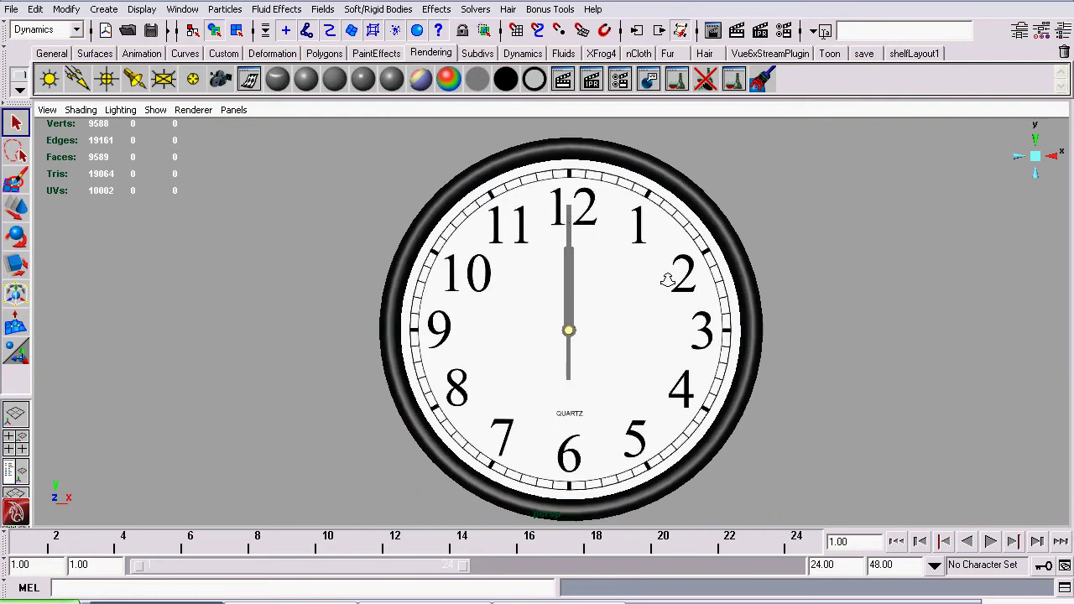
alt+middle_drag(794, 326, 687, 273)
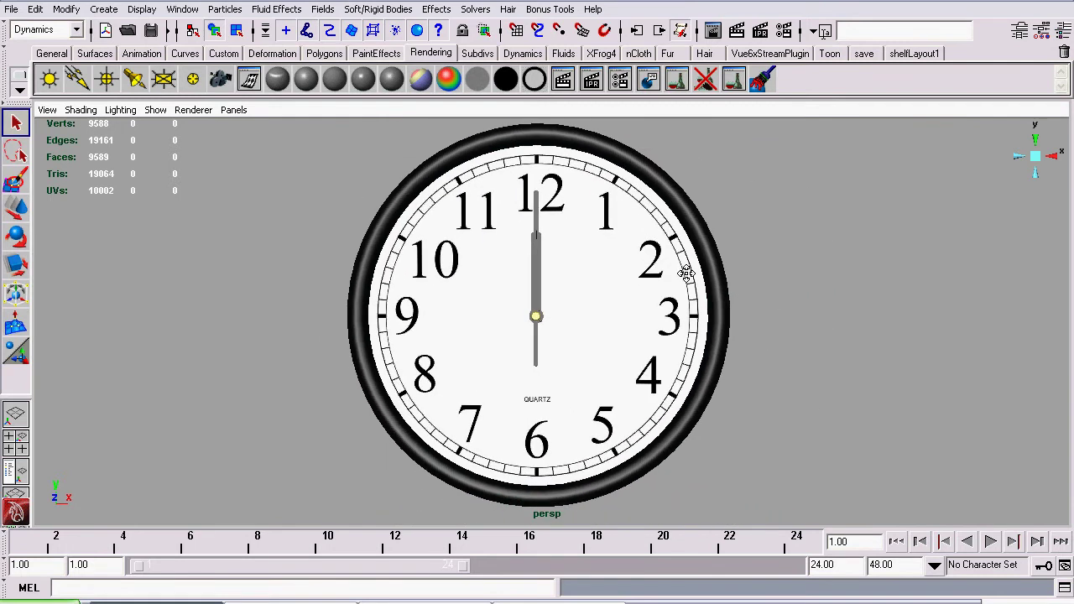
click(168, 10)
click(180, 11)
click(180, 11)
mouse_move(234, 75)
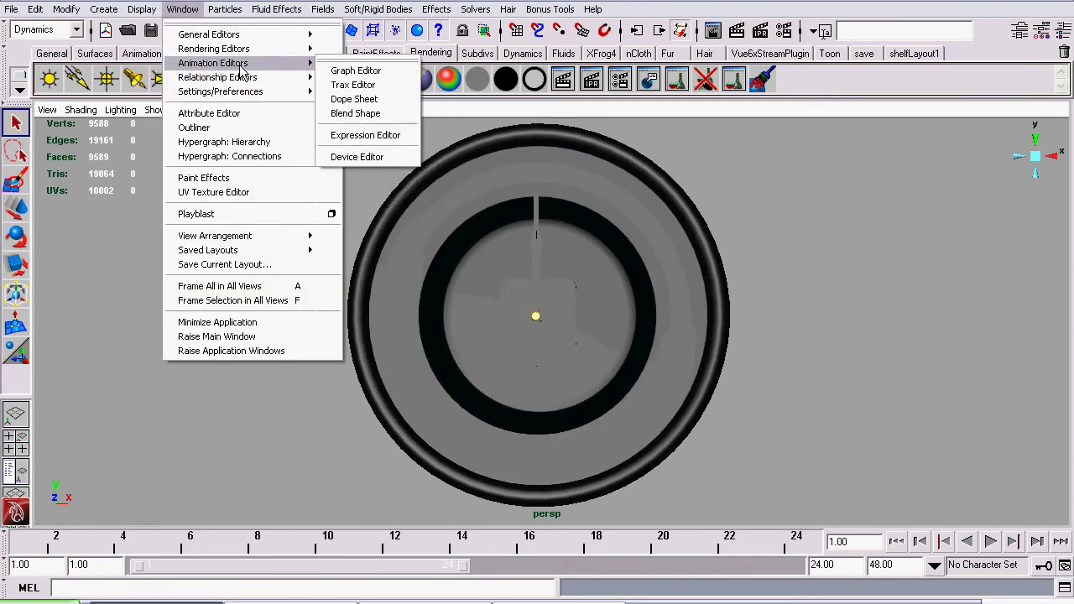
click(405, 140)
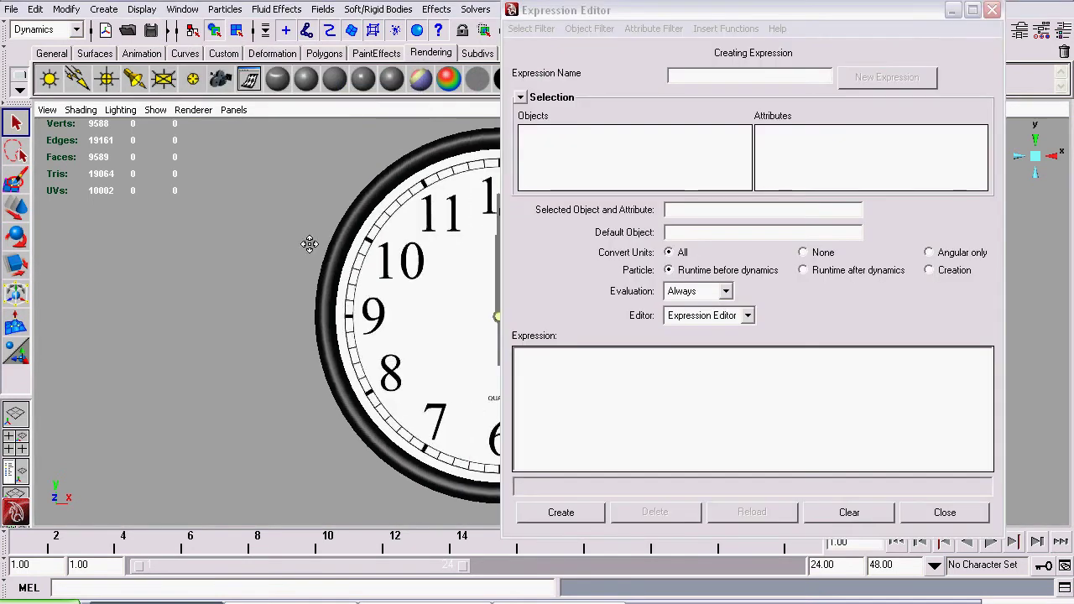
alt+drag(229, 261, 212, 262)
alt+middle_drag(366, 245, 185, 291)
drag(616, 11, 609, 10)
click(544, 30)
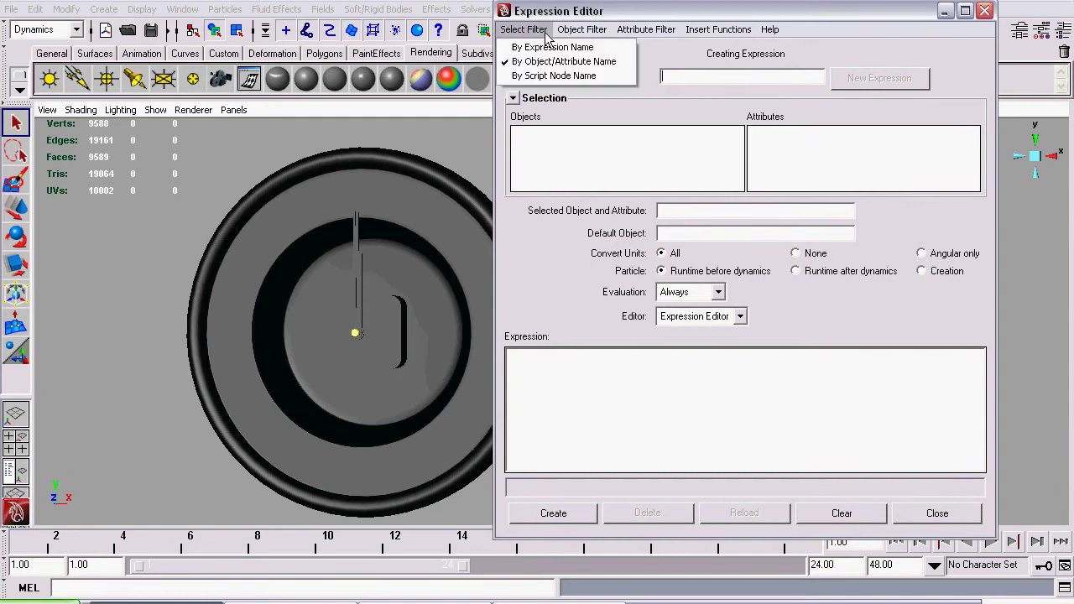
click(599, 50)
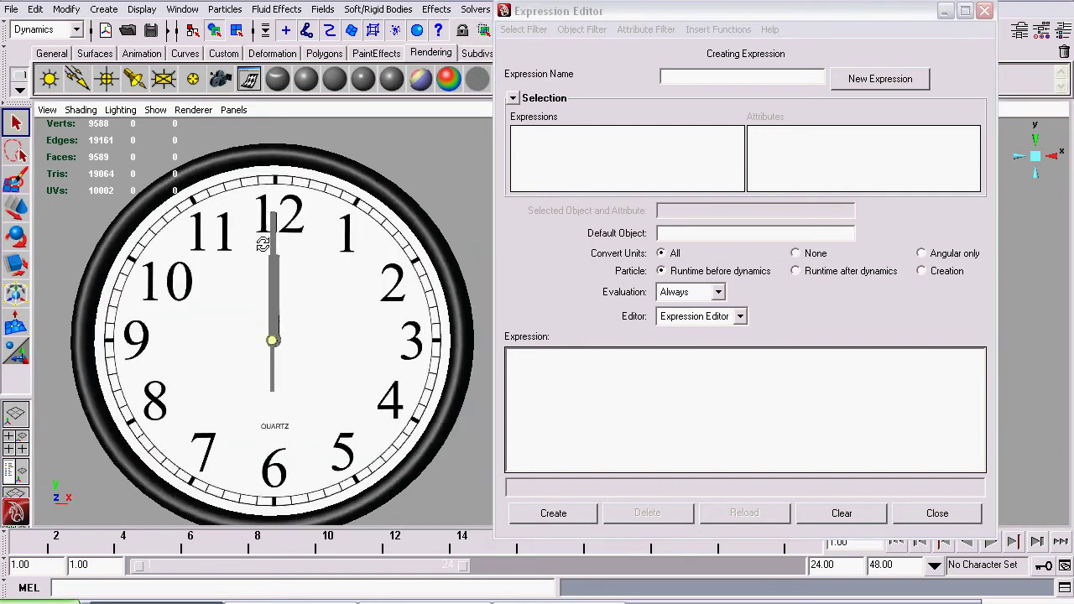
Name the new expression clock and enter hour_hand.rotateZ = minute_hand.rotateZ as its first line.
click(685, 77)
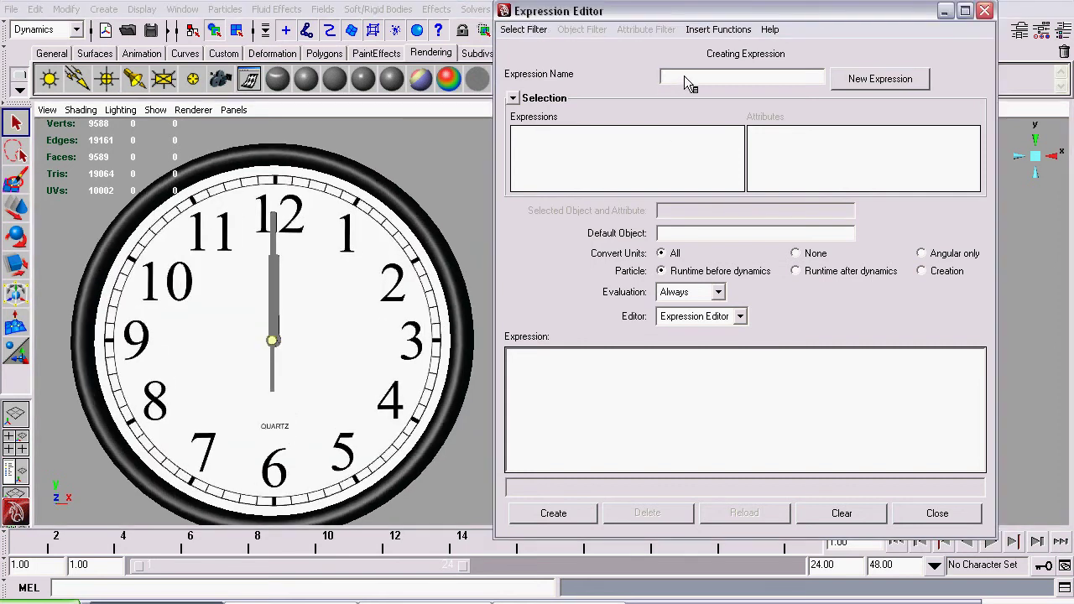
text(clock)
click(662, 438)
text(ur_han)
text(d.rotateZ = min)
text(ute)
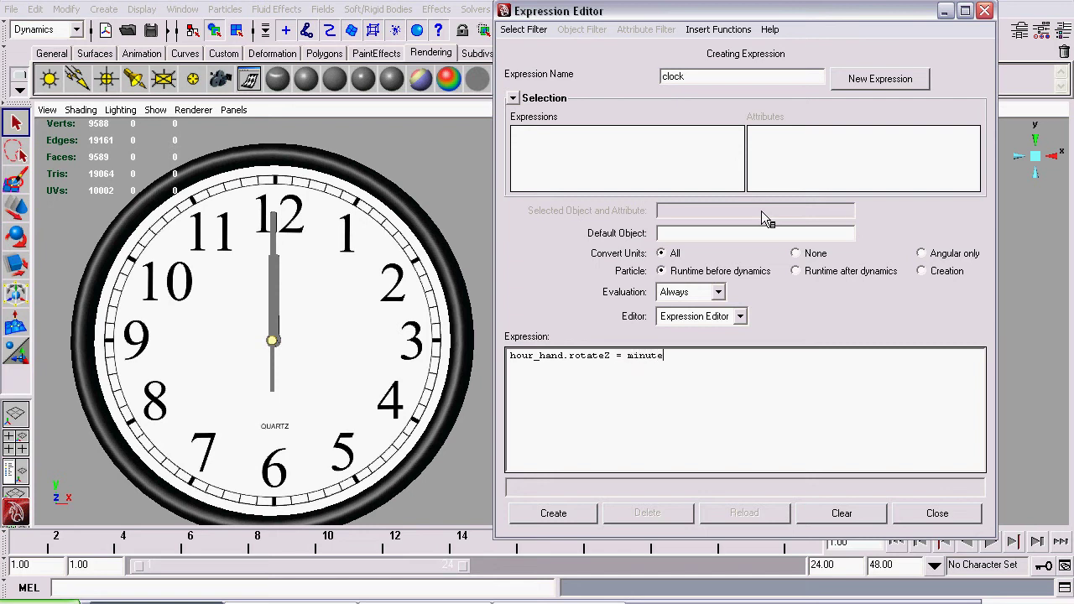
text(_hand.rotateZ)
Complete the hour hand line with / 12; and create the clock expression.
alt+drag(346, 306, 381, 324)
alt+drag(285, 384, 379, 326)
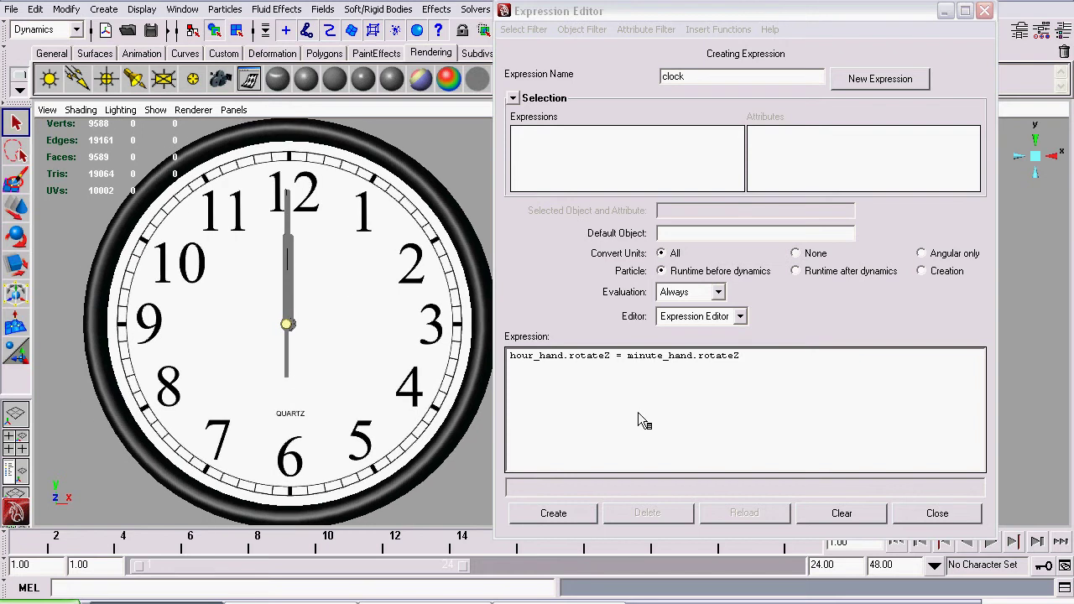
click(752, 359)
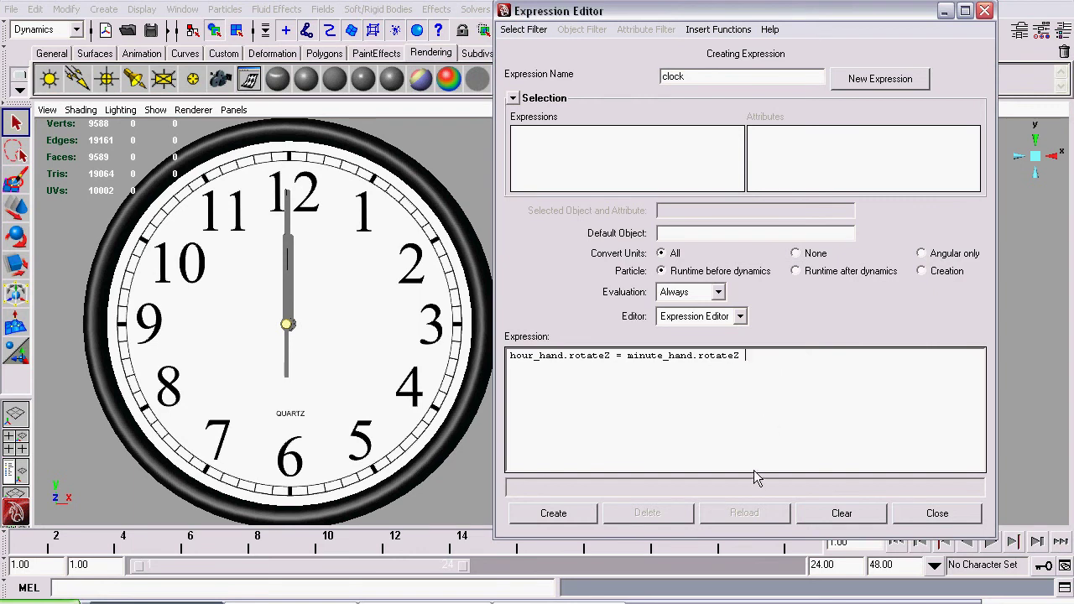
text(/ 12;)
click(558, 513)
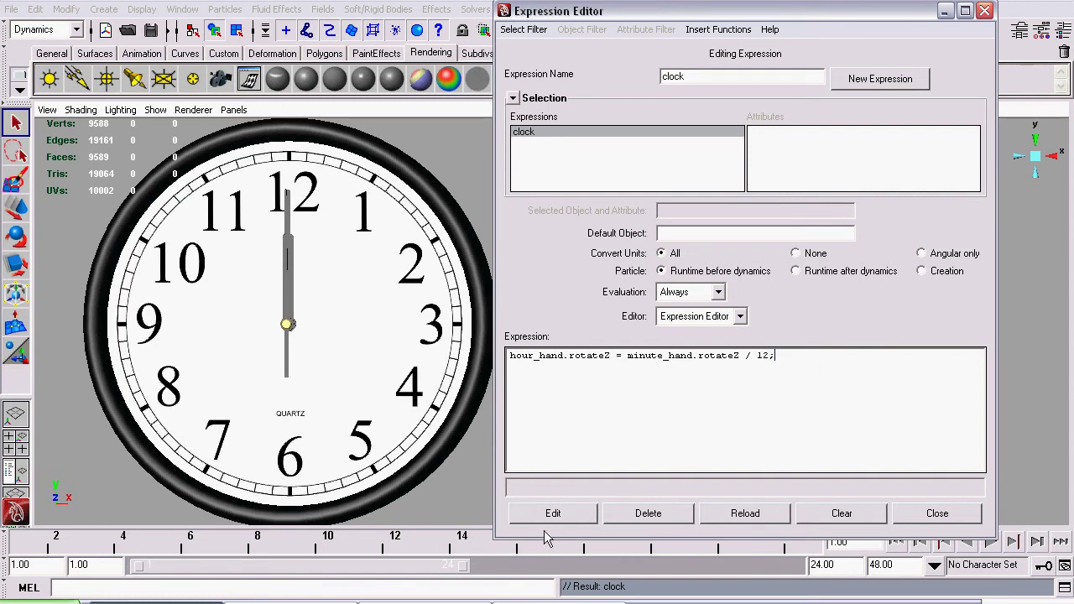
scroll(300, 383, up, 2)
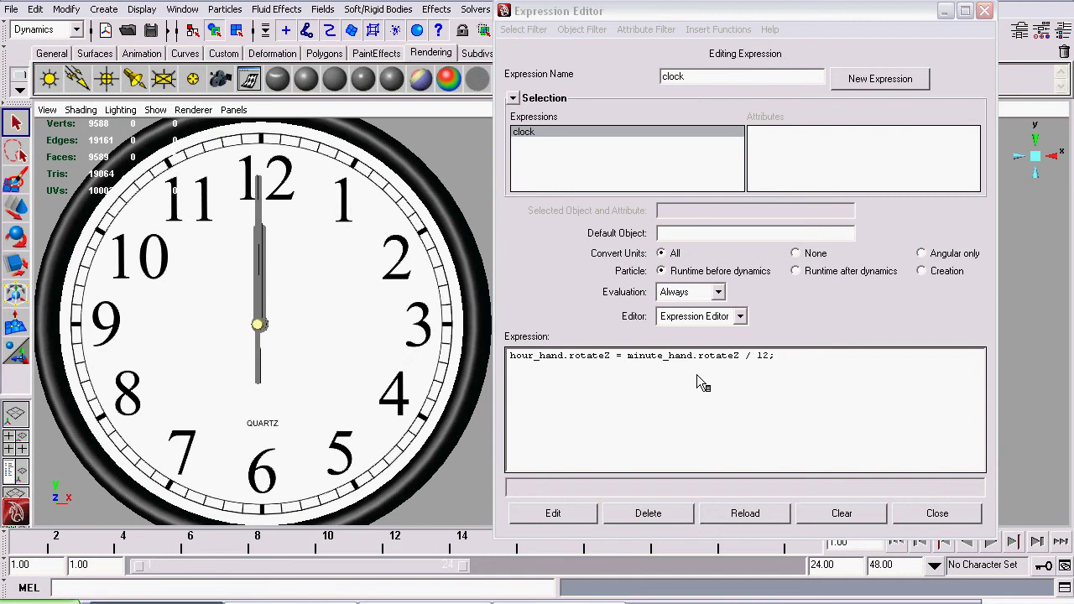
click(788, 366)
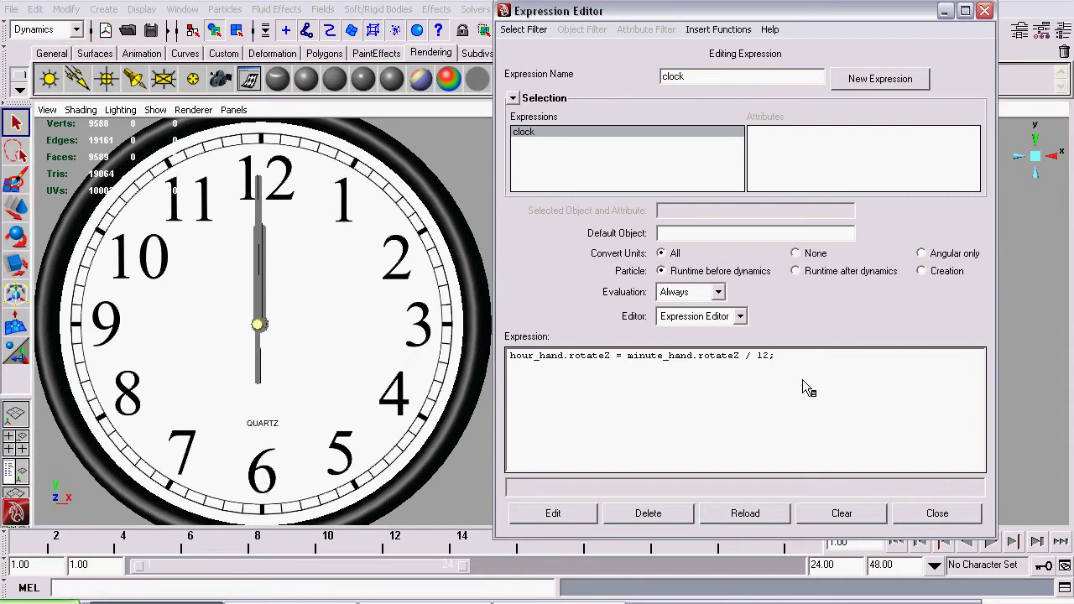
Add the line minute_hand.rotateZ = second_hand.rotateZ / 60; to the clock expression and apply the edit.
text(minute_hand)
text(.rotateZ = second_hand.)
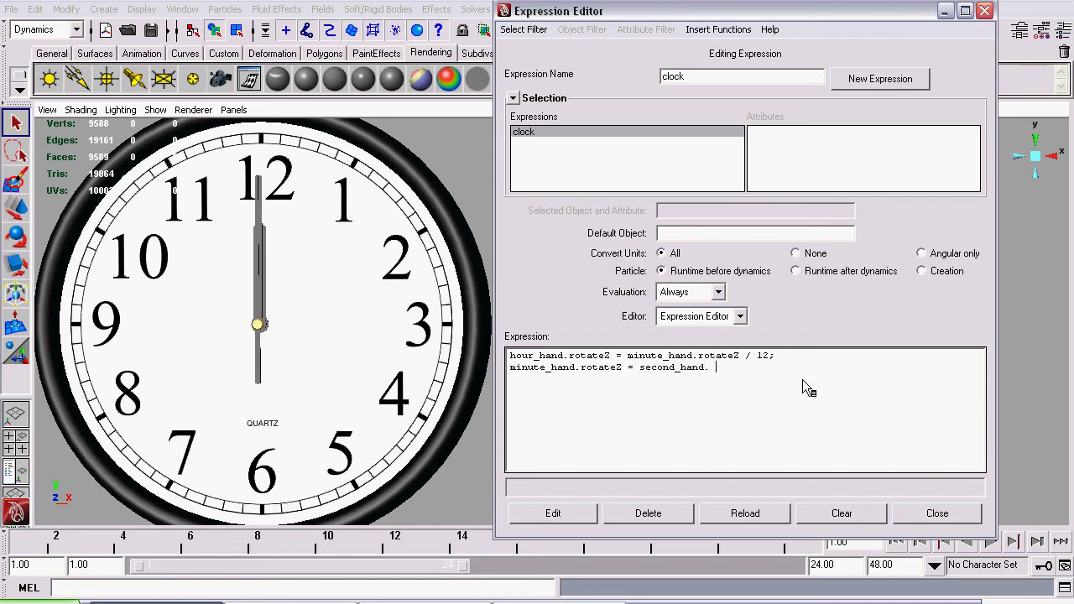
key(BackSpace)
text(rotateZ / 6)
text(0;)
click(552, 516)
Rotate the second hand around Z to test the links between the hands, and return to the Select tool.
alt+right_drag(262, 311, 229, 346)
scroll(370, 390, down, 2)
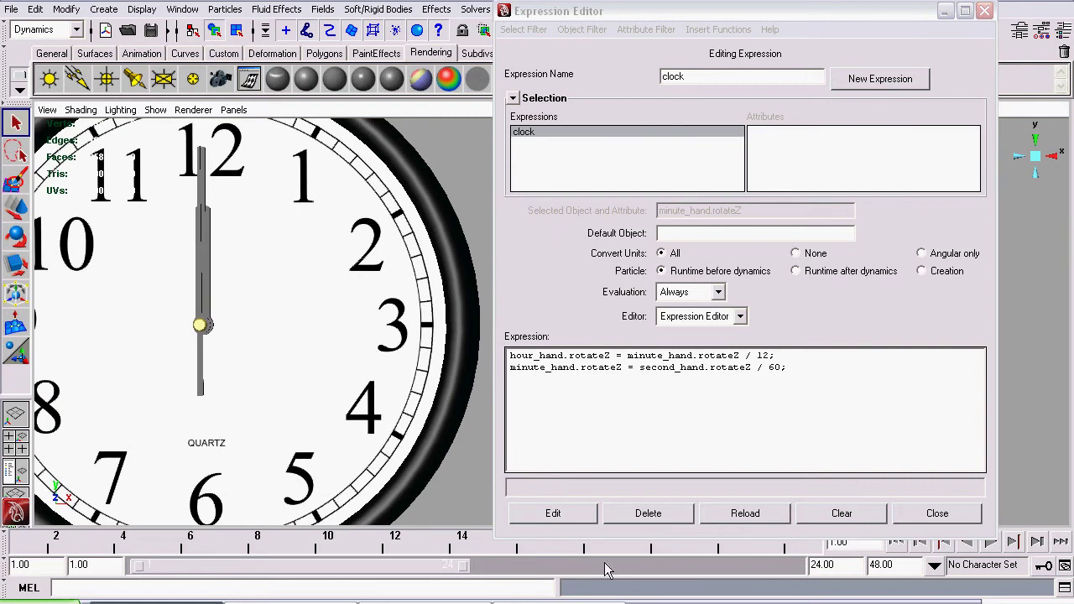
click(579, 357)
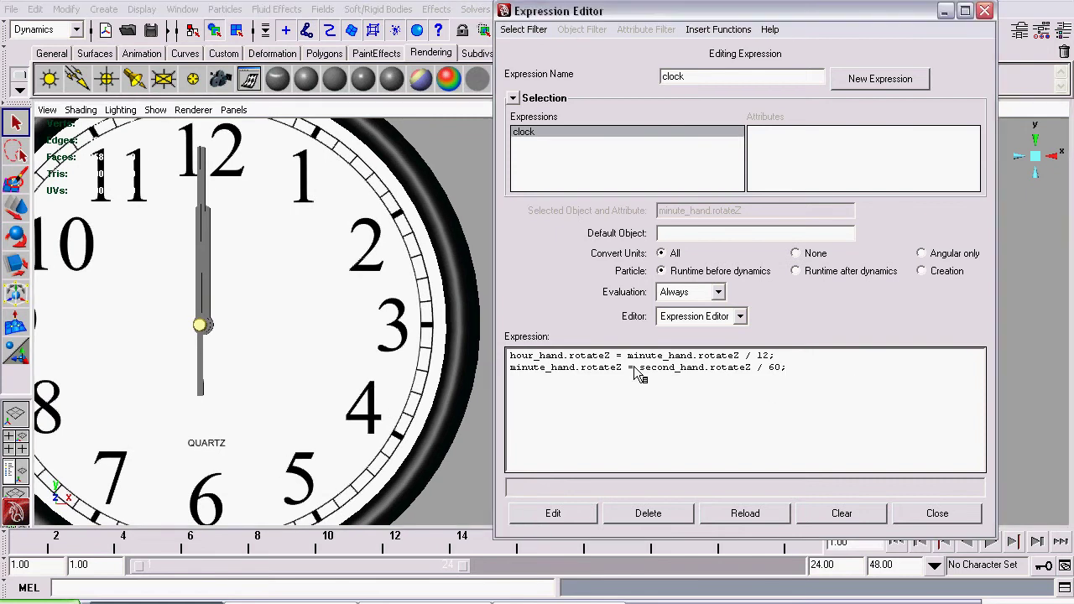
drag(635, 379, 508, 356)
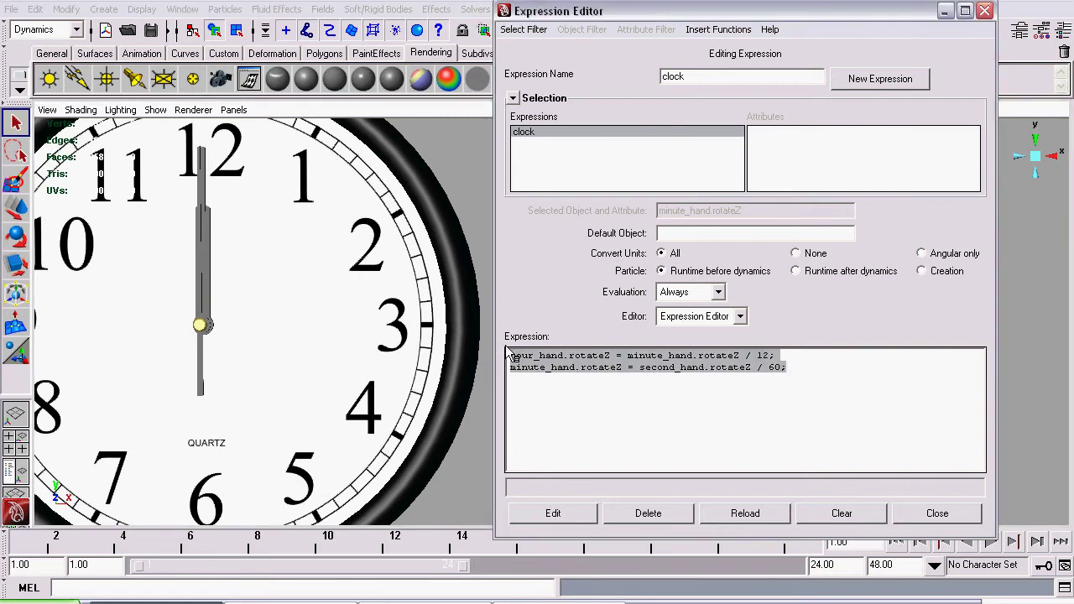
click(201, 376)
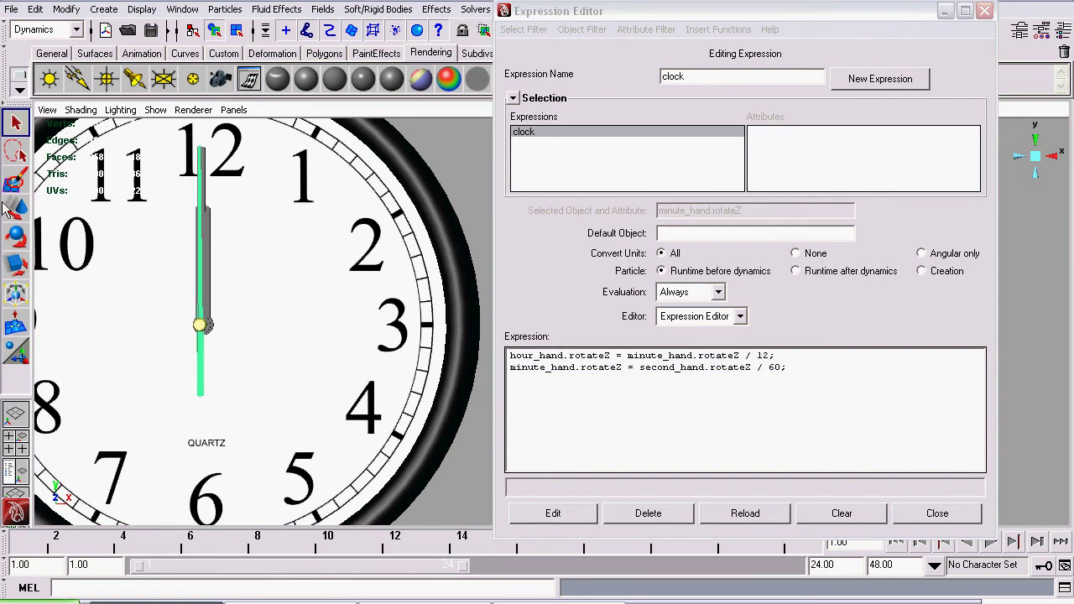
click(15, 237)
scroll(300, 288, down, 3)
mouse_move(307, 226)
mouse_down()
mouse_move(326, 259)
mouse_move(225, 416)
mouse_move(174, 339)
mouse_move(361, 252)
mouse_move(300, 450)
mouse_move(289, 362)
mouse_move(268, 369)
mouse_move(371, 185)
mouse_move(356, 382)
mouse_move(143, 293)
mouse_move(370, 252)
mouse_move(141, 306)
mouse_move(417, 287)
mouse_move(252, 470)
mouse_move(110, 564)
mouse_move(312, 443)
mouse_move(242, 370)
mouse_move(168, 395)
mouse_move(126, 336)
mouse_move(110, 265)
mouse_move(445, 480)
mouse_move(27, 393)
mouse_move(228, 271)
mouse_move(190, 384)
mouse_up()
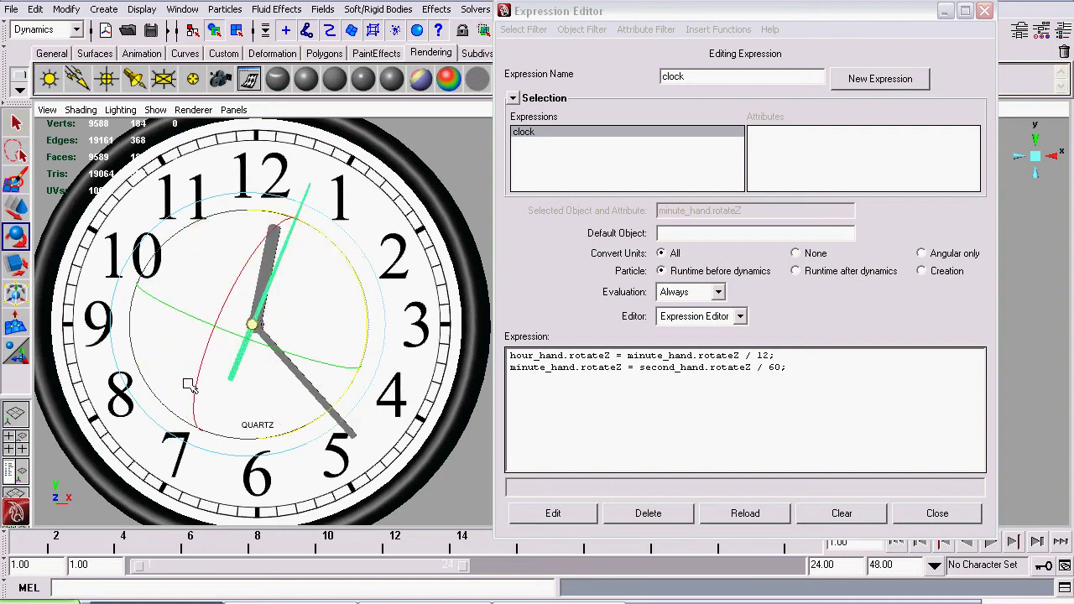
scroll(189, 384, up, 4)
scroll(188, 388, down, 3)
alt+middle_drag(257, 394, 487, 533)
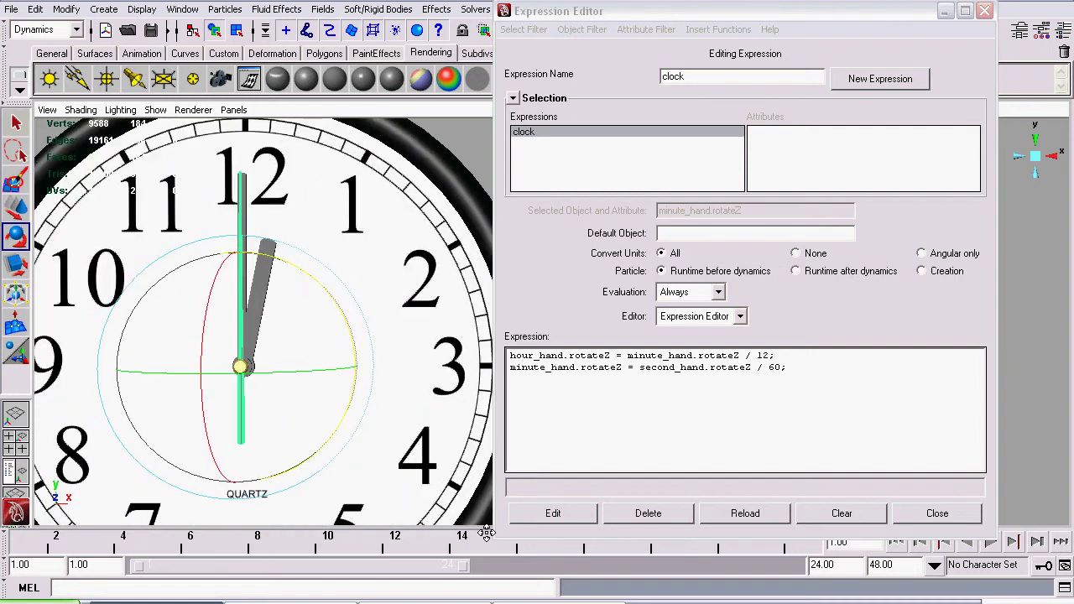
click(810, 377)
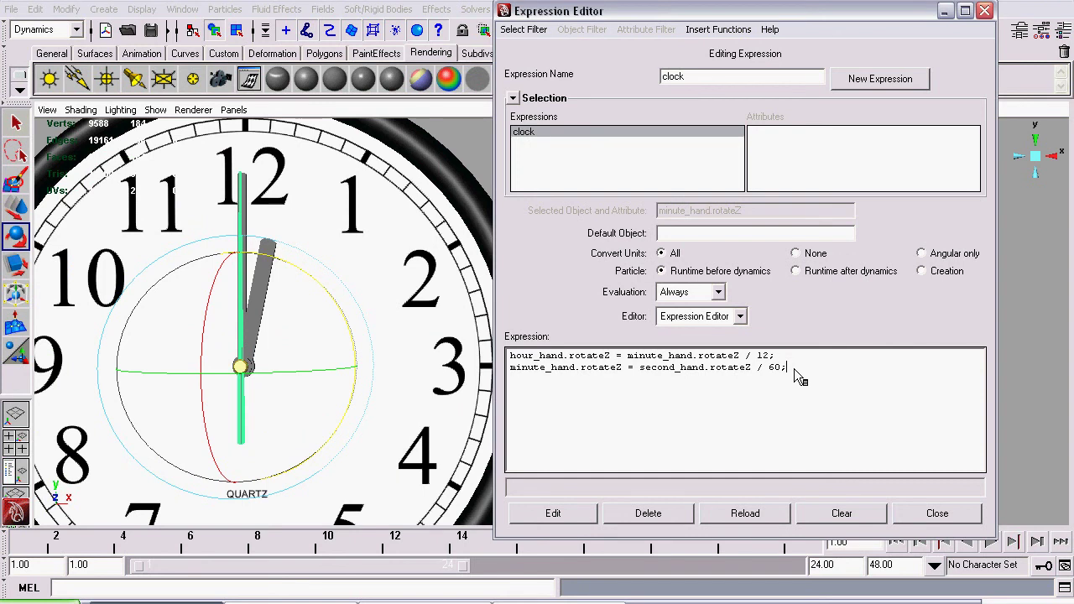
alt+right_drag(269, 378, 209, 403)
click(15, 124)
Declare the variable with float $clocktime; below the two hand lines and apply the expression edit.
click(809, 362)
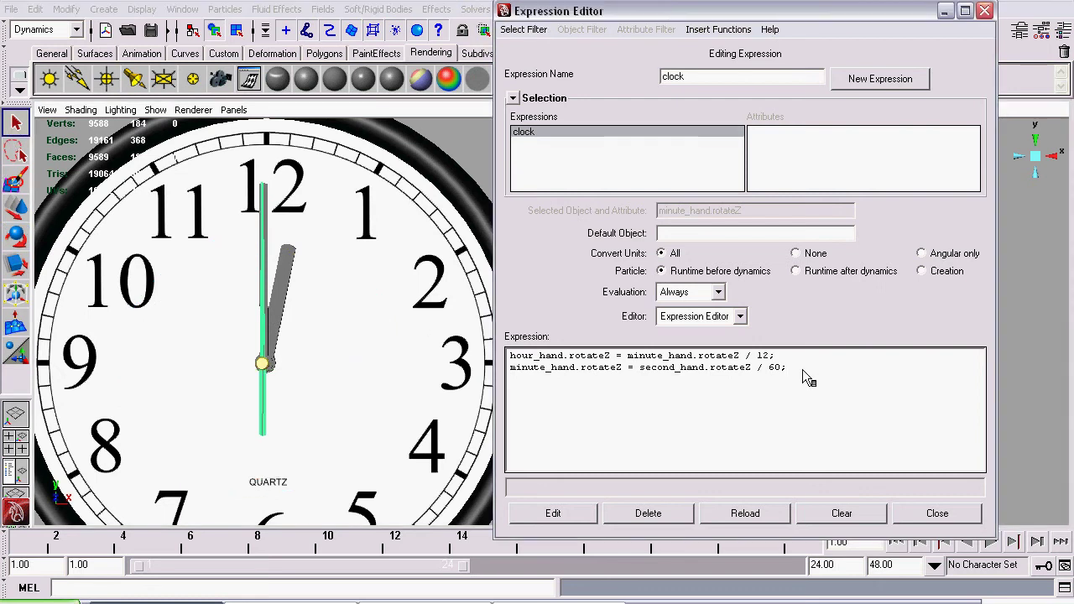
key(Return)
text(float)
text($)
text(clocktim)
text(me)
key(BackSpace)
key(BackSpace)
text(e;)
click(530, 516)
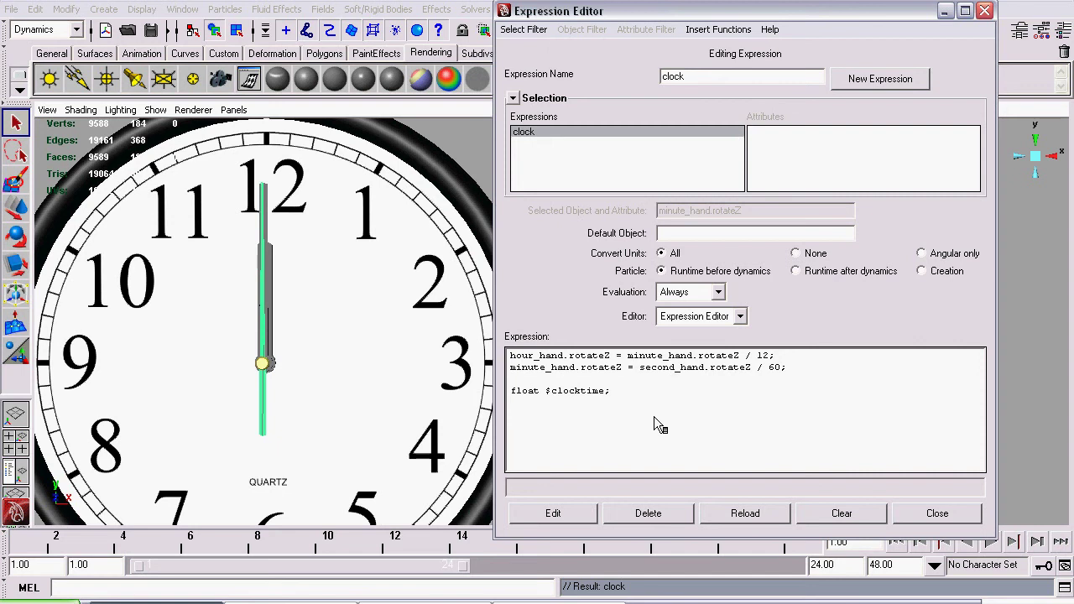
Assign the starting hour by adding the line $clocktime = 2; below the variable declaration.
text($clocktime = 2;)
alt+right_drag(298, 294, 240, 295)
alt+middle_drag(424, 354, 136, 169)
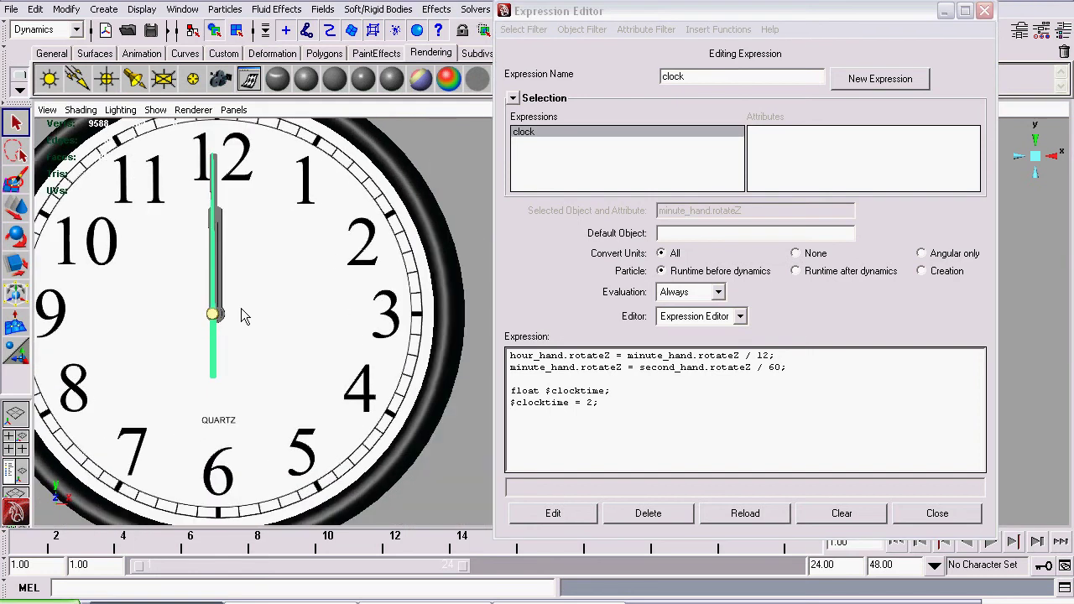
alt+middle_drag(235, 296, 485, 381)
mouse_move(385, 361)
alt+mouse_down()
mouse_move(297, 372)
mouse_move(283, 385)
mouse_move(369, 371)
alt+mouse_up()
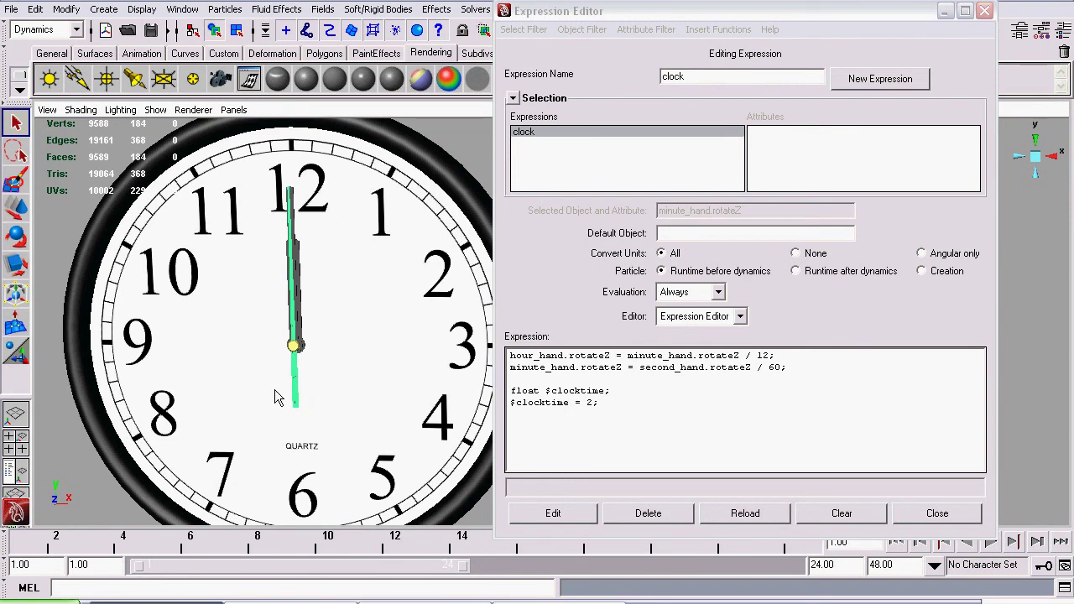
click(621, 411)
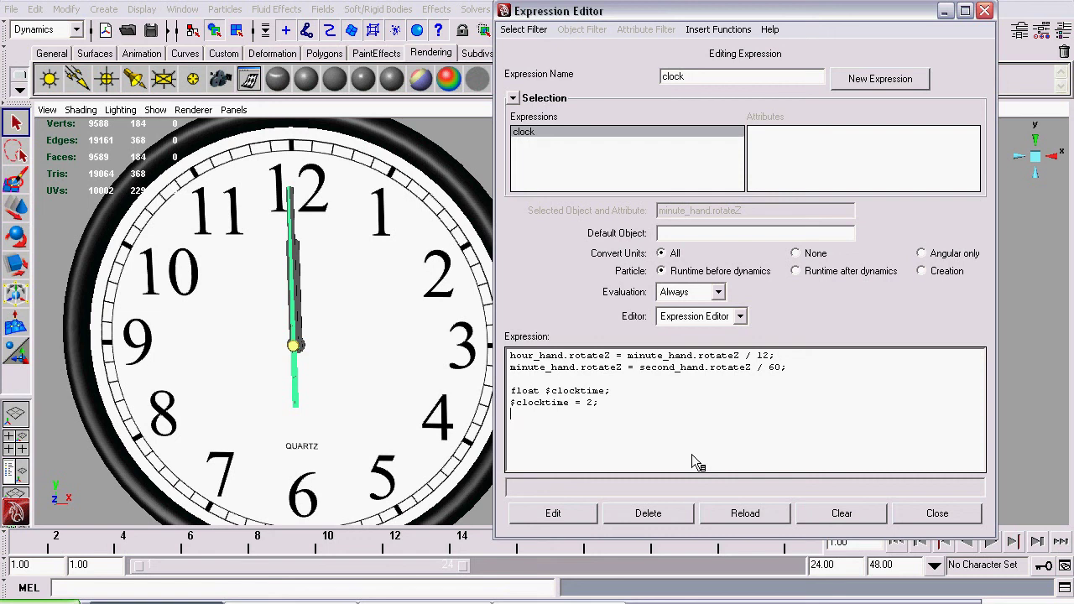
Convert the hours to seconds with the line $clocktime = $clocktime * 3600; and apply the expression edit.
drag(569, 404, 498, 405)
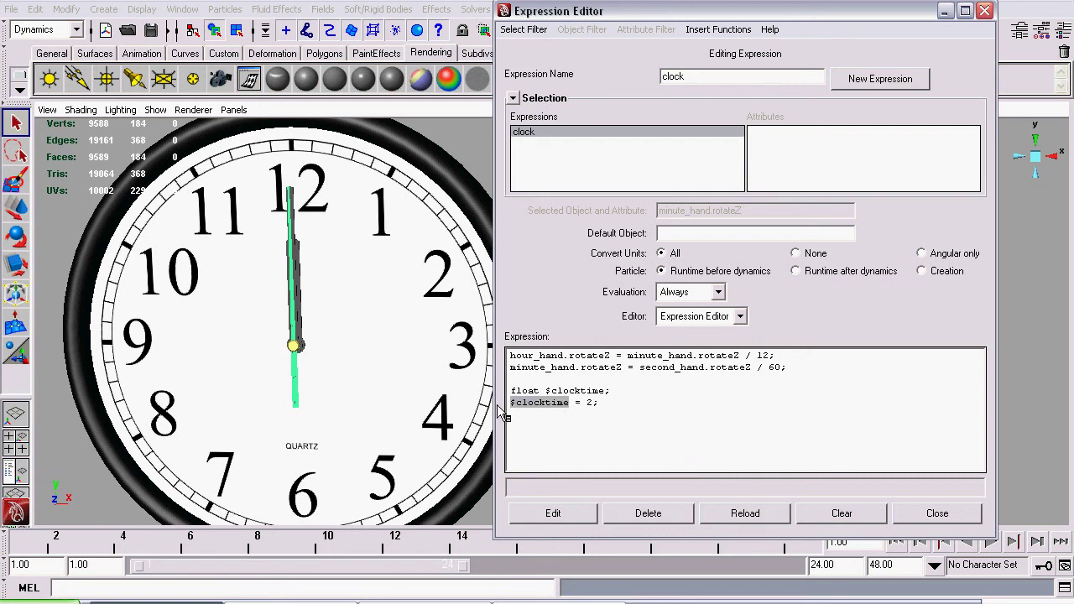
click(621, 419)
drag(570, 403, 503, 404)
key(ctrl+c)
click(544, 430)
key(ctrl+v)
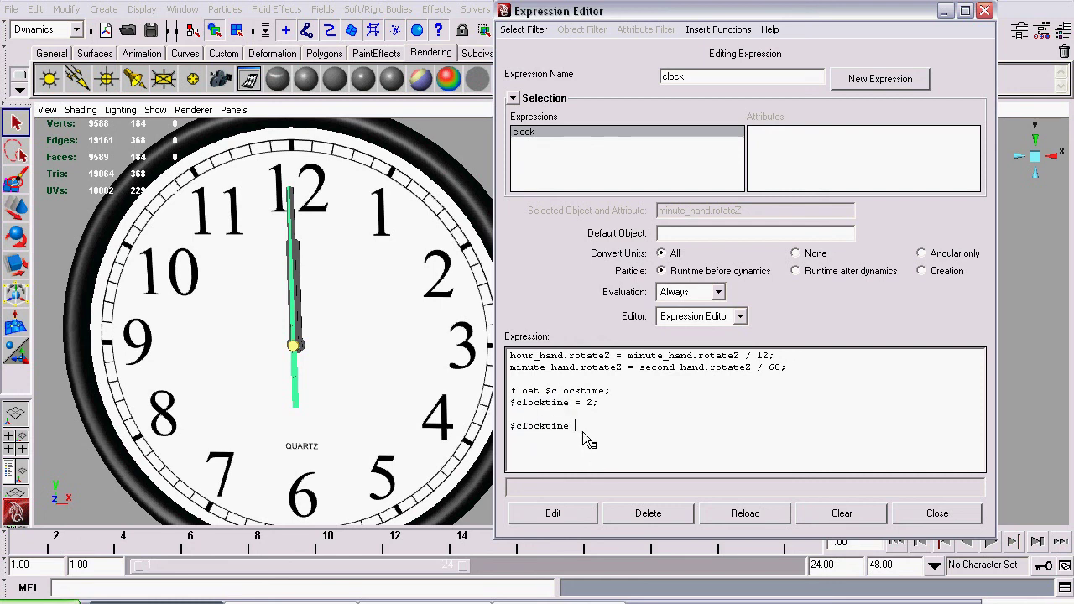
text(=)
key(ctrl+v)
drag(587, 428, 656, 437)
drag(569, 428, 660, 430)
click(661, 430)
drag(592, 391, 667, 430)
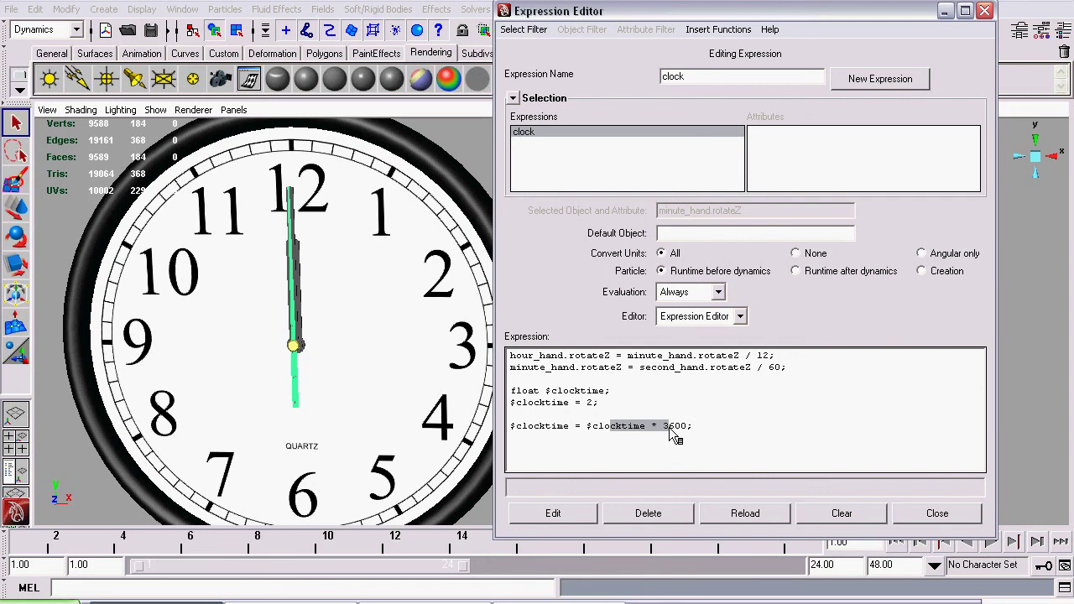
click(736, 431)
click(555, 511)
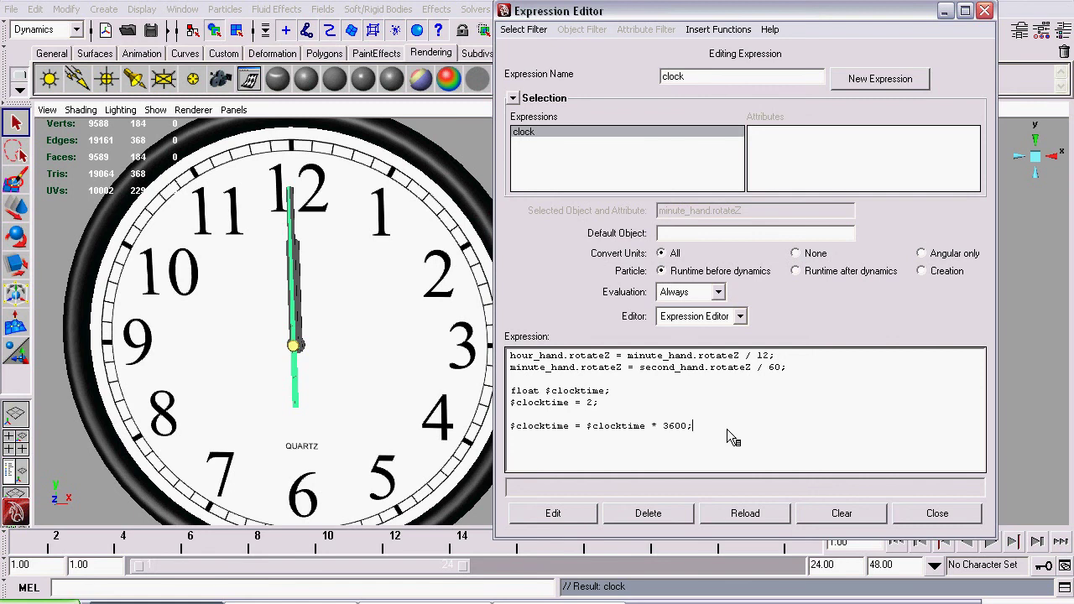
Start another assignment line reading $clocktime = directly below the 3600 multiplication.
alt+middle_drag(267, 215, 360, 448)
alt+right_drag(257, 297, 391, 369)
alt+middle_drag(281, 239, 362, 397)
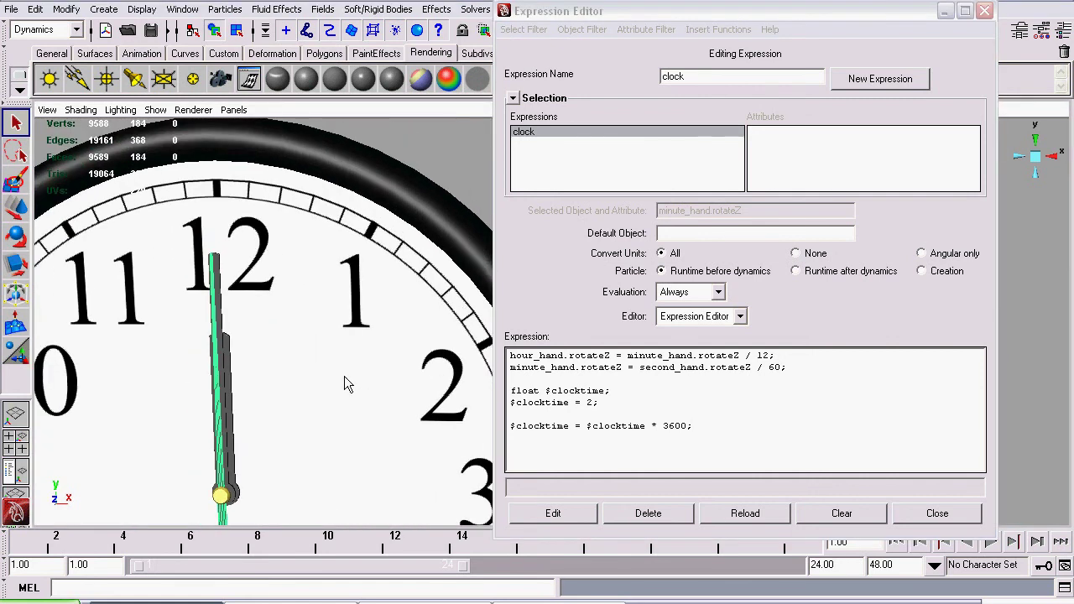
alt+drag(238, 352, 364, 375)
alt+right_drag(270, 378, 308, 405)
mouse_move(307, 406)
alt+mouse_down()
mouse_move(209, 336)
mouse_move(285, 379)
mouse_move(233, 255)
mouse_move(246, 242)
mouse_move(243, 429)
mouse_move(235, 397)
mouse_move(283, 408)
mouse_move(127, 425)
mouse_move(224, 404)
alt+mouse_up()
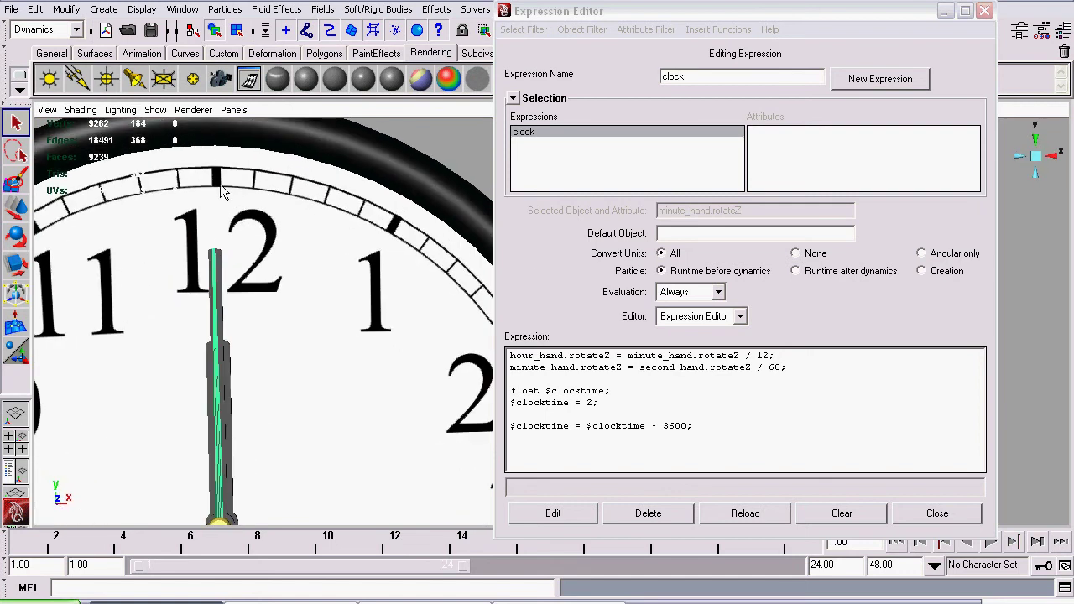
click(724, 426)
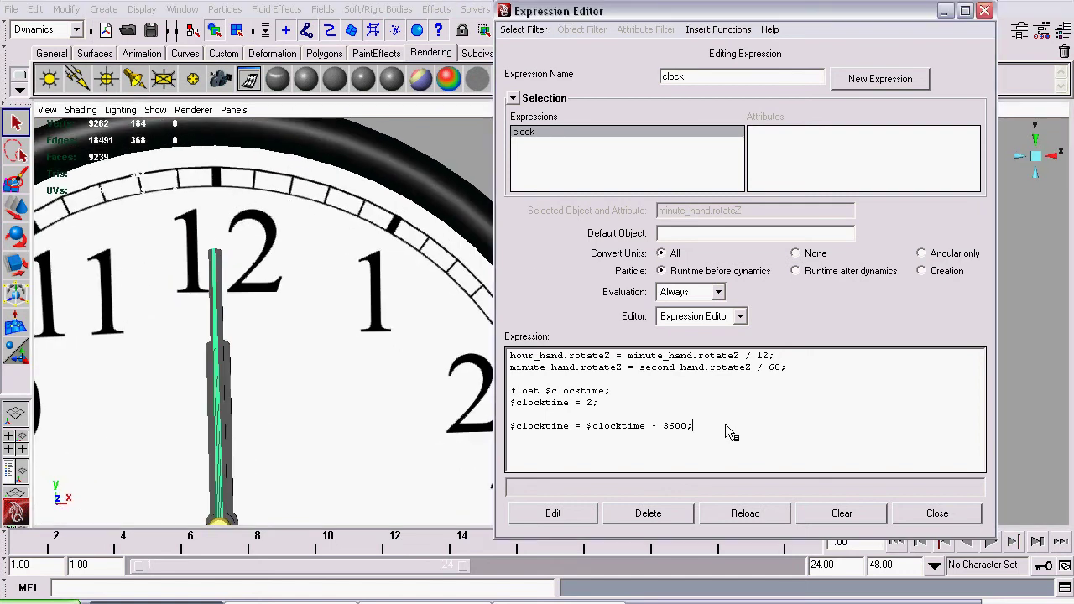
key(Return)
drag(573, 426, 482, 433)
key(shift+Home)
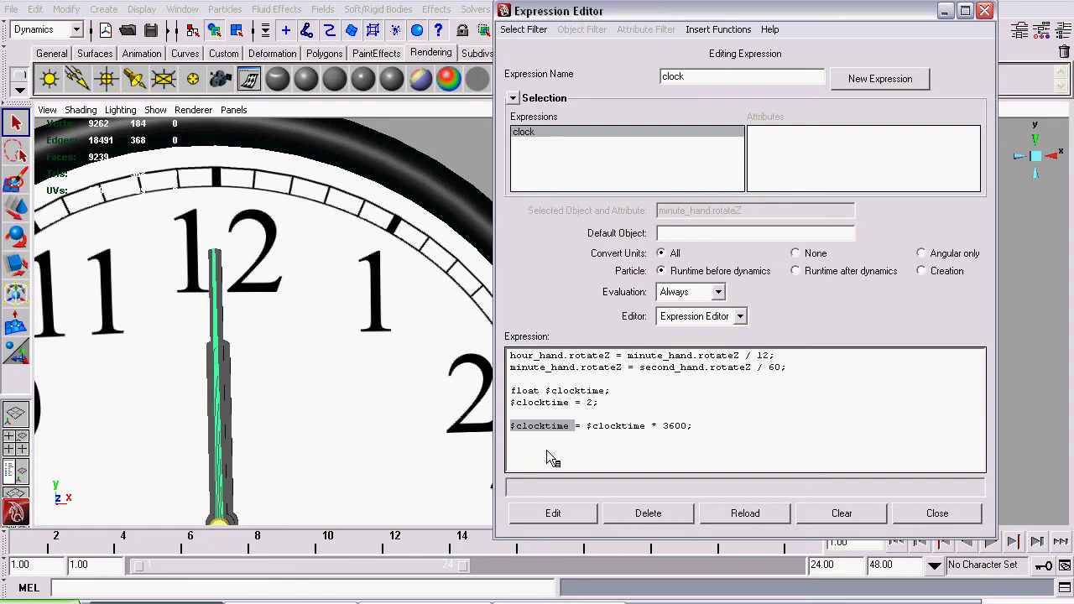
key(ctrl+c)
click(549, 450)
key(ctrl+v)
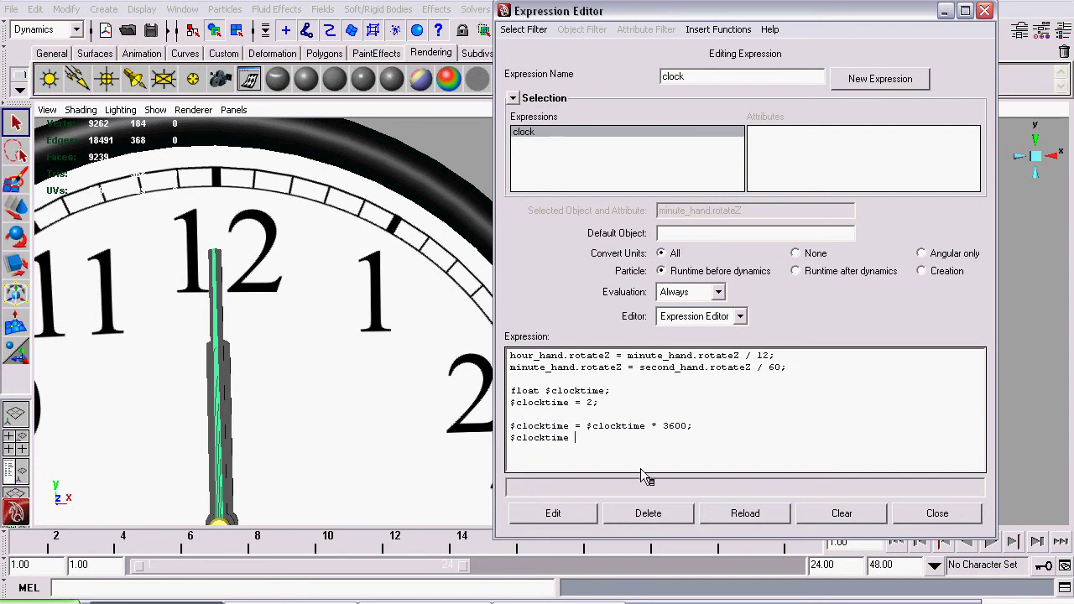
text(=)
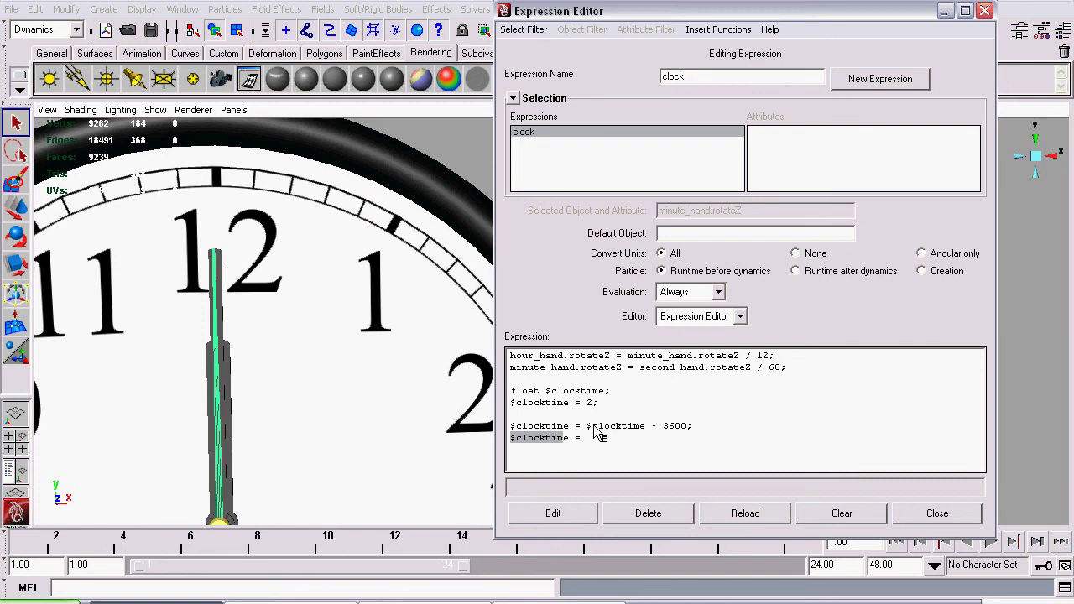
Complete the new assignment with $clocktime * -6; and apply the expression edit.
drag(587, 425, 727, 433)
click(642, 460)
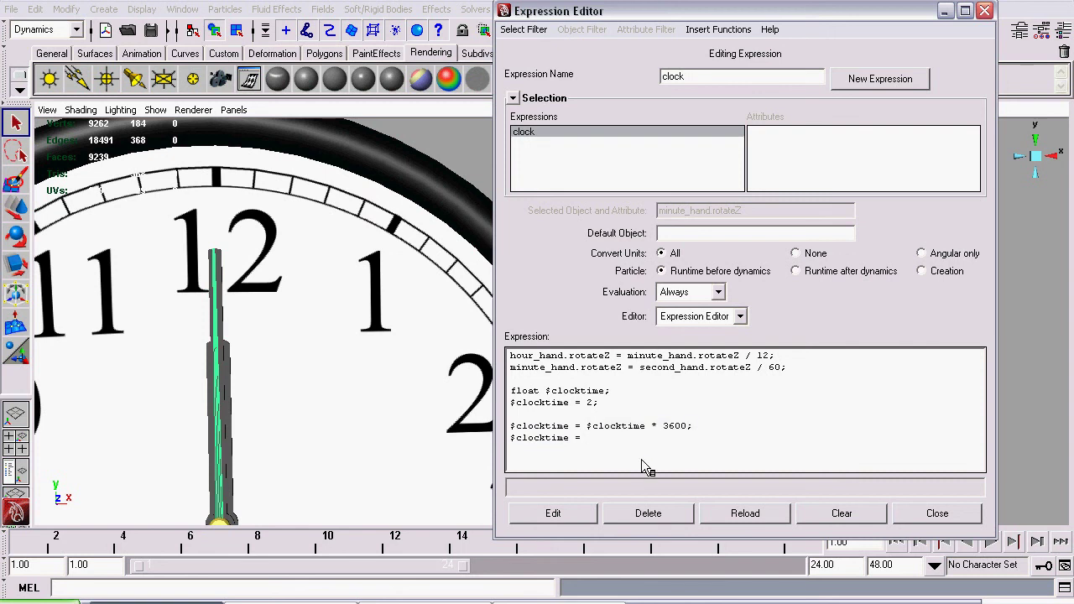
text($clocktime )
text(*)
text( 6)
click(664, 438)
text(-6;)
click(550, 509)
Examine the whole clock face and its minute marks against the -6 multiplier in the expression.
alt+right_drag(223, 212, 243, 304)
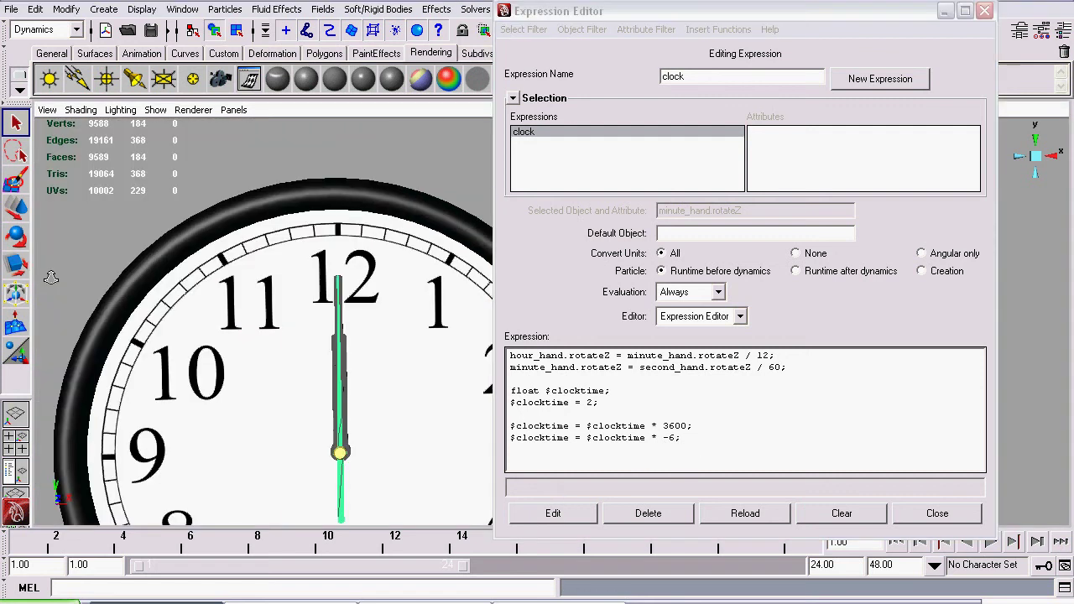
alt+middle_drag(185, 190, 140, 143)
alt+right_drag(140, 143, 200, 296)
alt+middle_drag(115, 230, 65, 205)
alt+right_drag(296, 256, 318, 301)
alt+middle_drag(156, 230, 126, 218)
scroll(183, 248, up, 2)
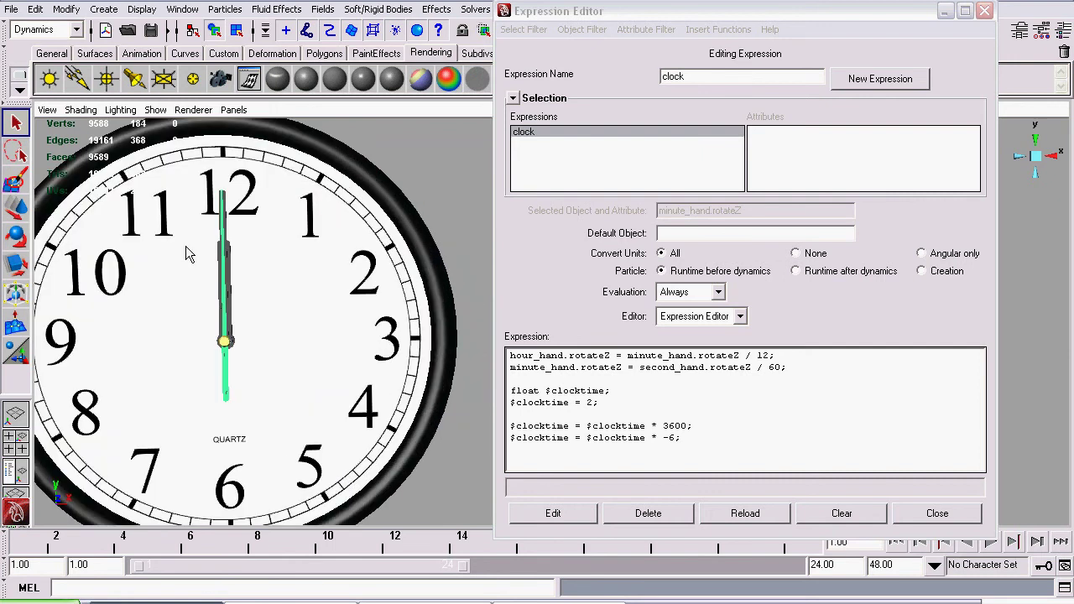
scroll(202, 240, down, 1)
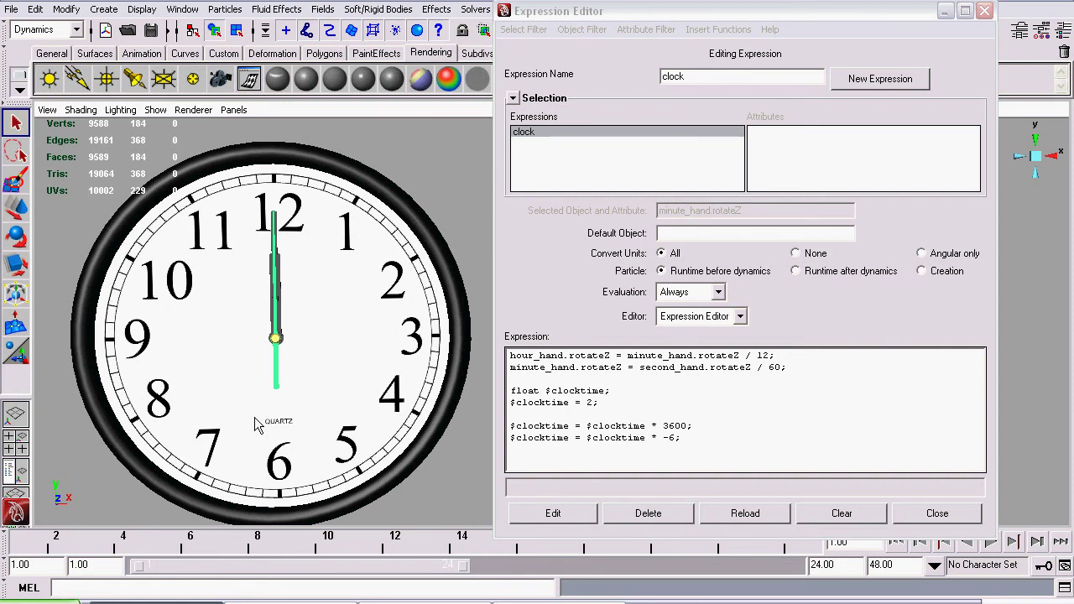
click(670, 437)
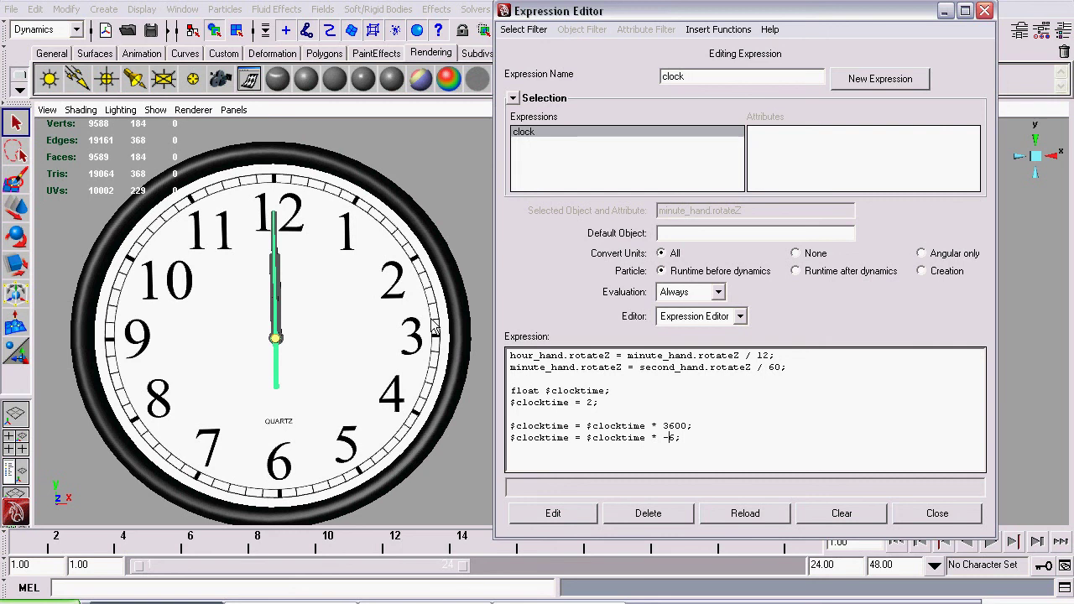
drag(663, 437, 683, 439)
Add the line second_hand.rotateZ = $clocktime; at the end of the expression and apply the edit.
click(720, 439)
click(576, 518)
text(second_hand)
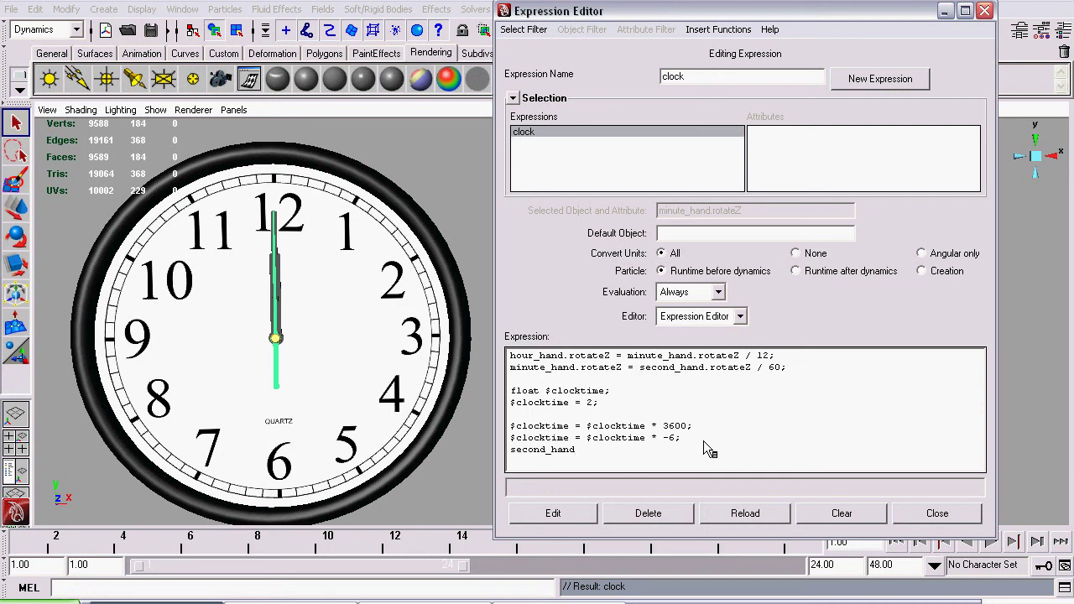
text(.rotateZ = $clocktime;)
click(559, 517)
Scrub the first frames of the timeline to evaluate the expression and check the clock hands.
alt+right_drag(295, 419, 277, 288)
alt+middle_drag(277, 288, 379, 364)
alt+drag(382, 372, 361, 334)
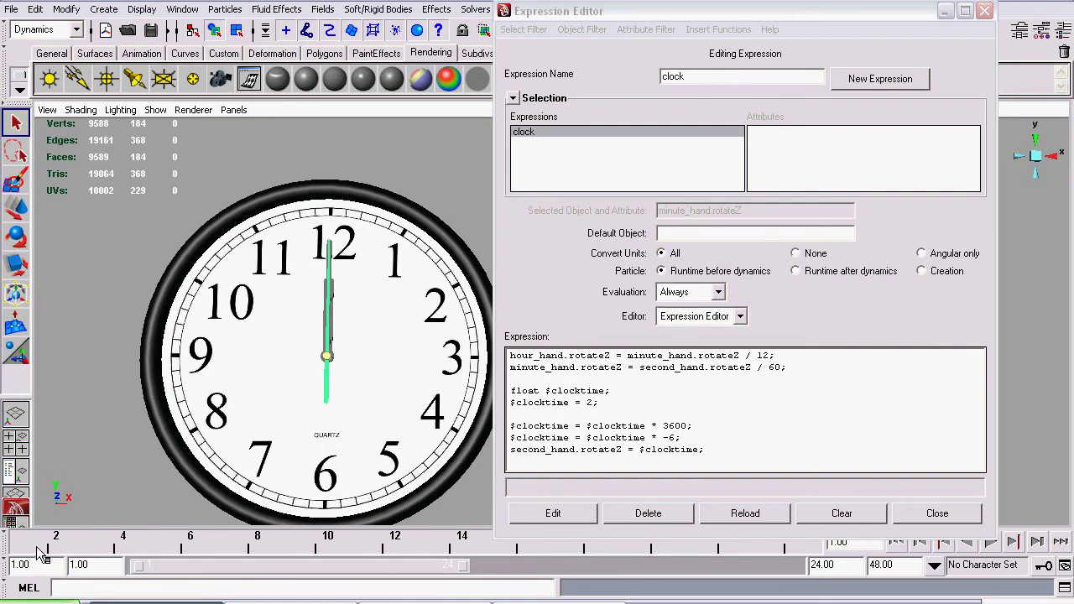
key(alt+v)
drag(115, 545, 6, 547)
alt+drag(345, 376, 340, 373)
alt+right_drag(339, 372, 382, 401)
alt+drag(382, 401, 350, 417)
click(617, 437)
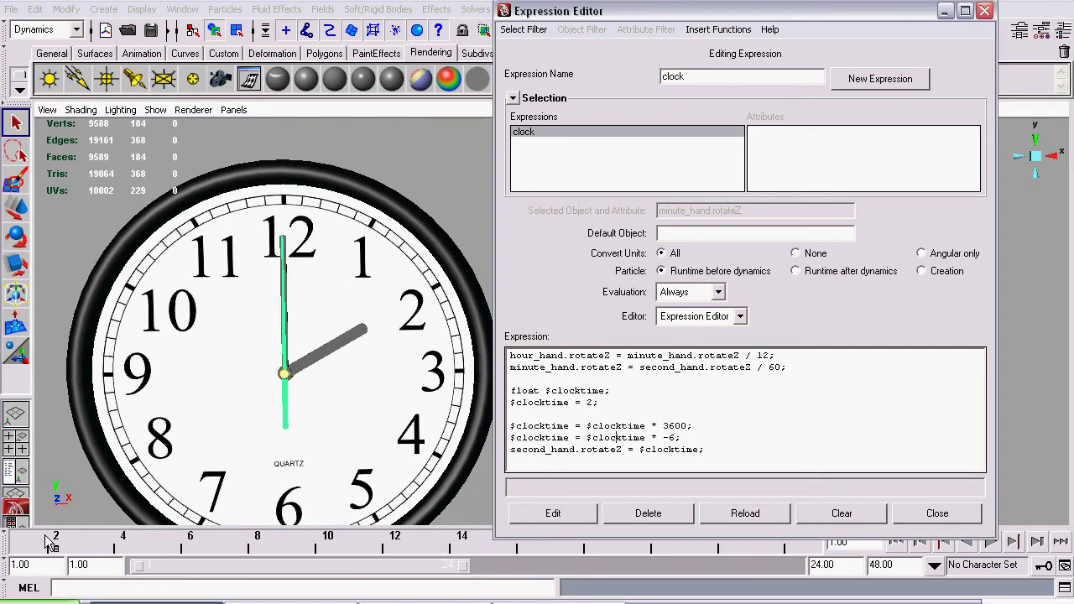
Review the expression lines against the hands on the clock face and go to frame 2.
drag(705, 449, 555, 339)
click(590, 405)
alt+right_drag(225, 323, 352, 367)
alt+drag(266, 324, 270, 374)
drag(570, 459, 677, 452)
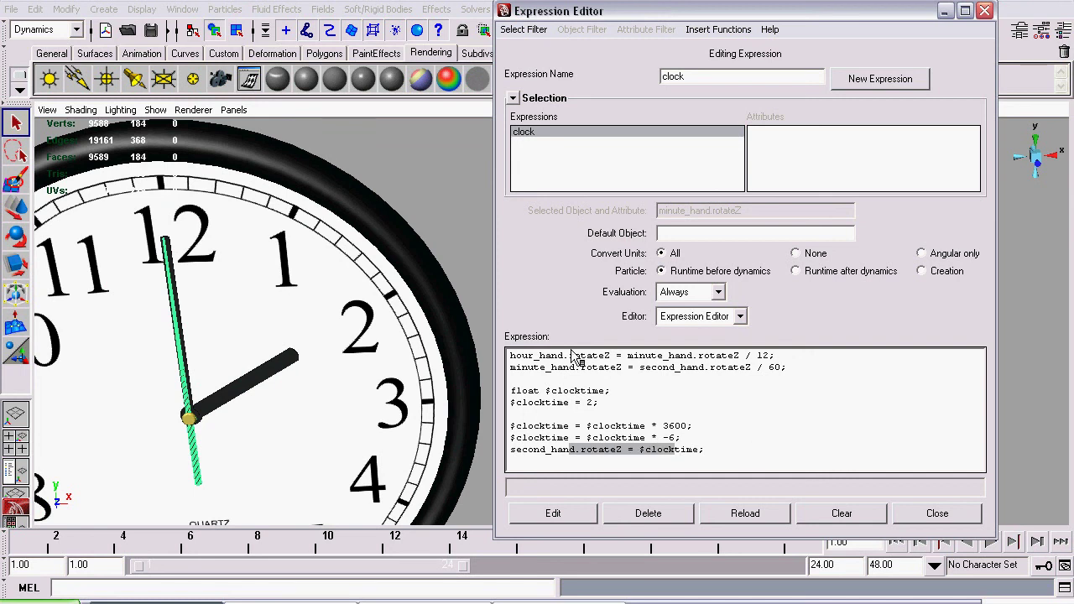
alt+drag(318, 386, 163, 383)
alt+middle_drag(165, 389, 353, 390)
click(69, 543)
alt+right_drag(311, 339, 309, 339)
alt+drag(309, 339, 355, 371)
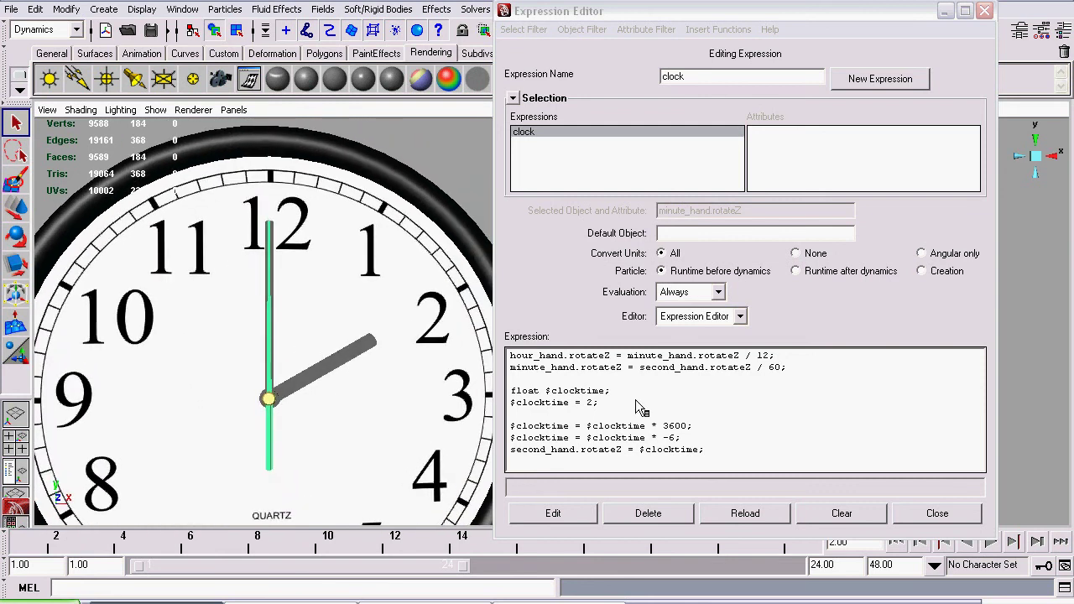
Change the starting hour in the expression to $clocktime = 8; and apply the edit.
click(594, 404)
key(BackSpace)
text(8)
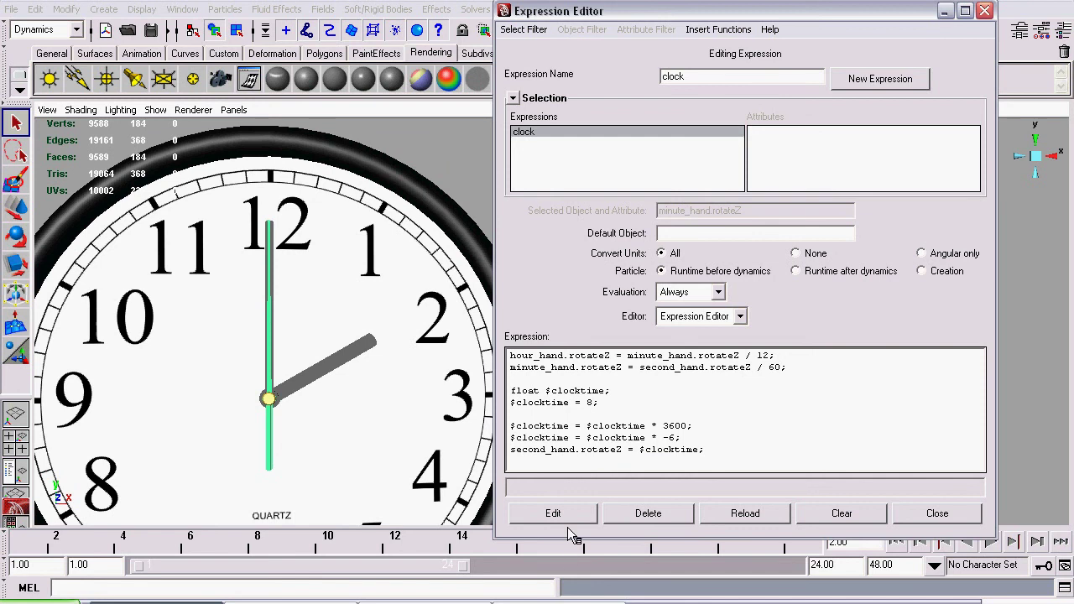
click(514, 506)
Scrub the timeline to re-evaluate the expression and inspect the hour hand for the new starting hour.
alt+drag(346, 375, 325, 377)
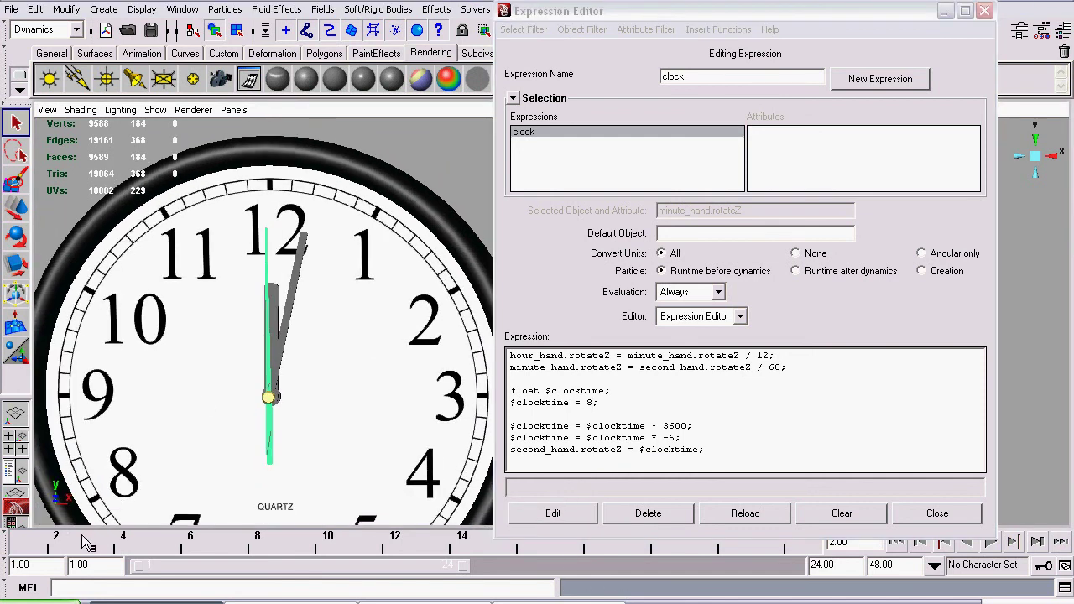
drag(77, 536, 170, 537)
key(Escape)
alt+drag(317, 364, 231, 367)
alt+middle_drag(335, 402, 250, 138)
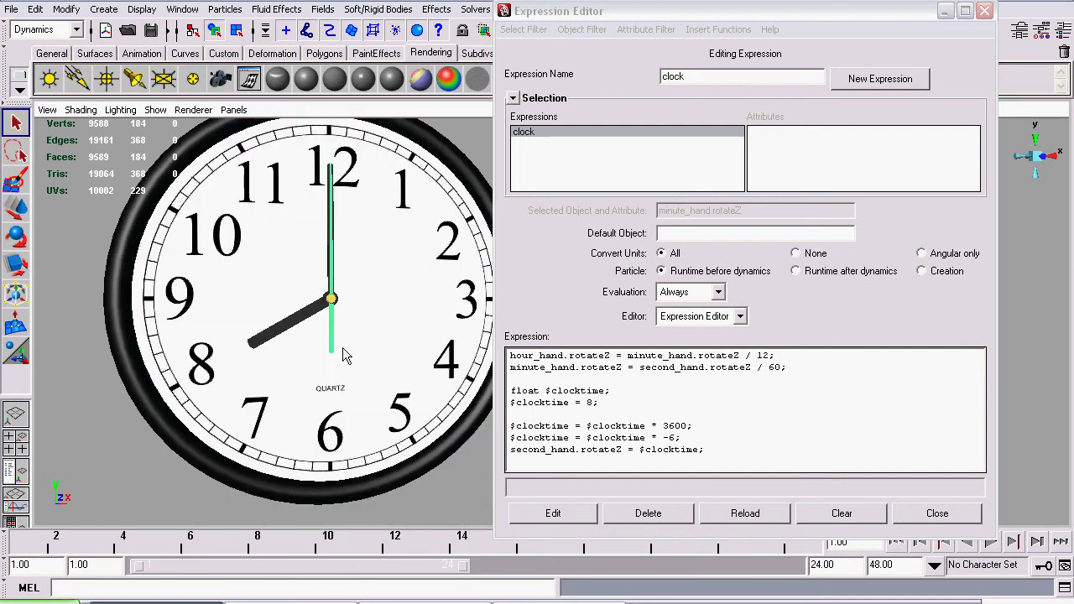
Play the animation with the whole clock in view and stop playback.
alt+middle_drag(297, 312, 239, 391)
scroll(238, 390, down, 3)
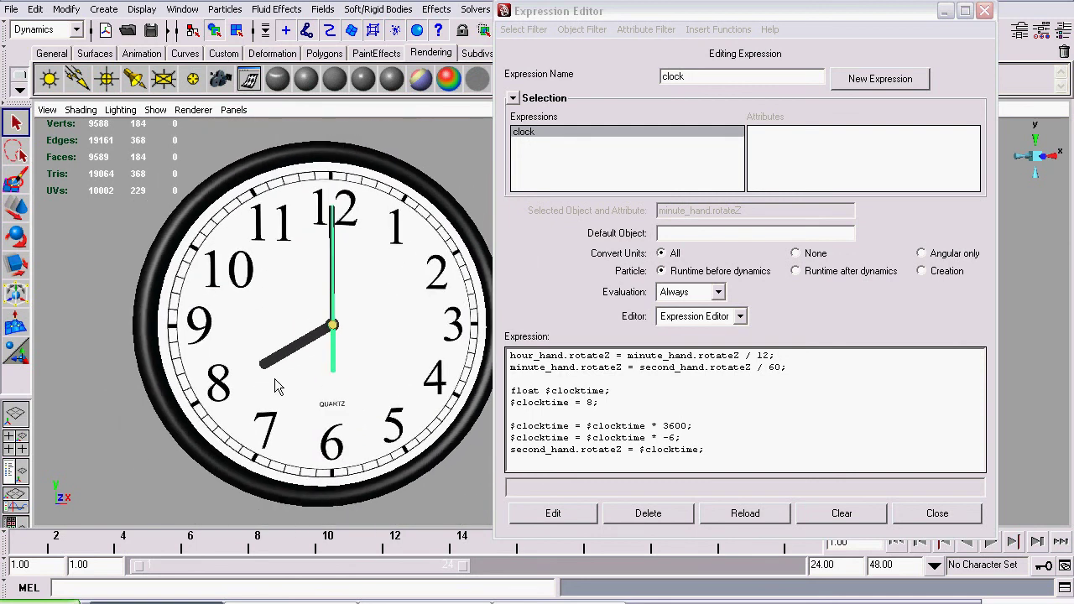
click(991, 542)
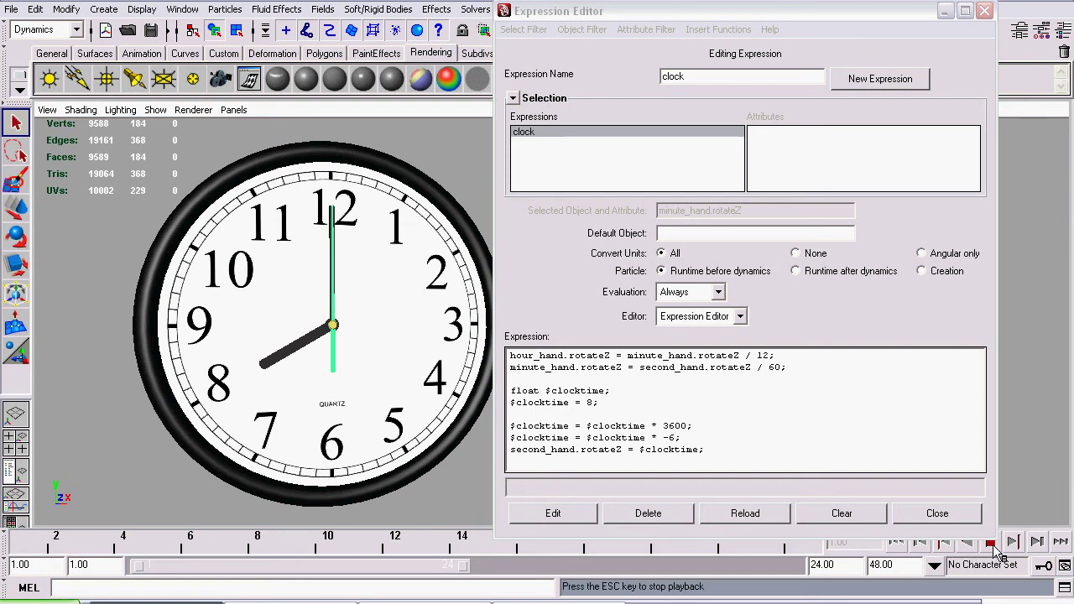
click(991, 544)
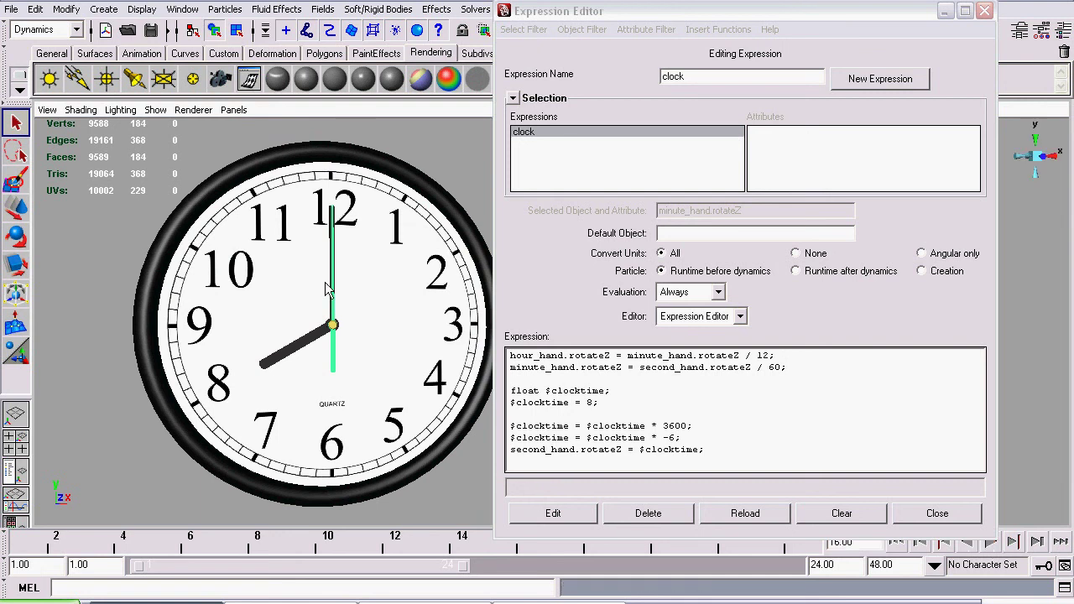